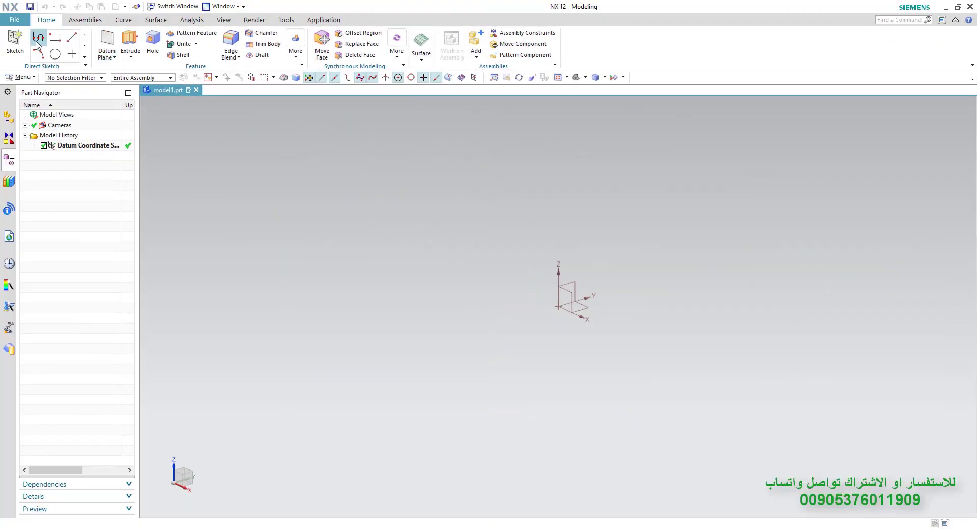
Step: Sketch an open degree-3 studio spline through four points on the XZ plane, curving upward away from the Z axis
left_click(564, 293)
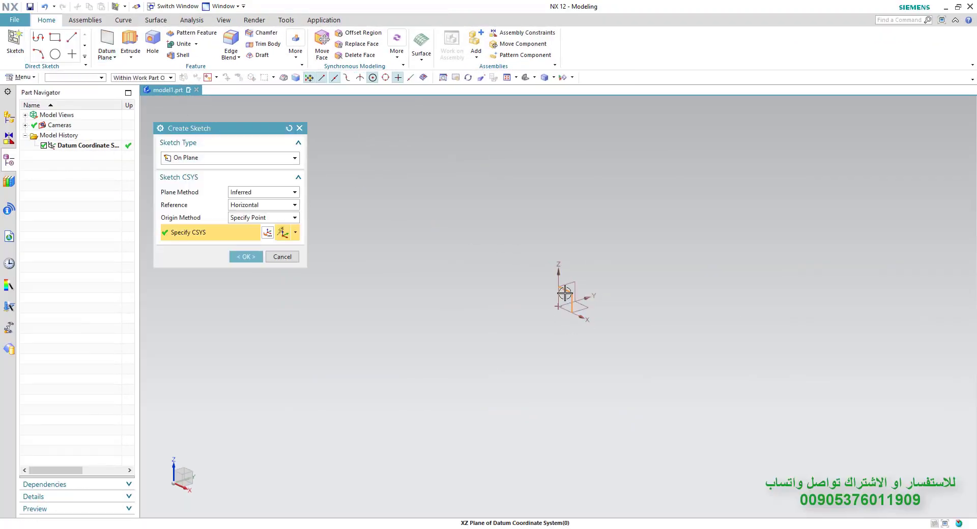
middle_click(564, 292)
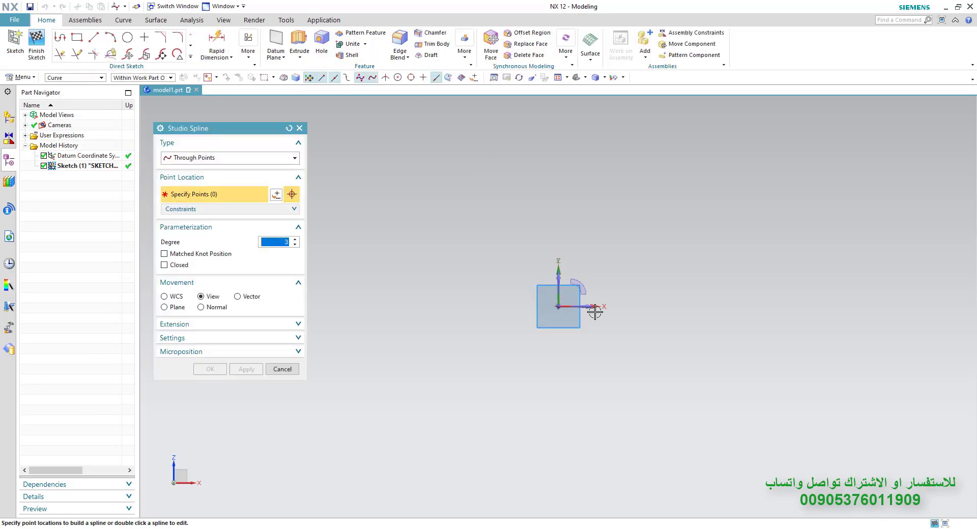
left_click(620, 305)
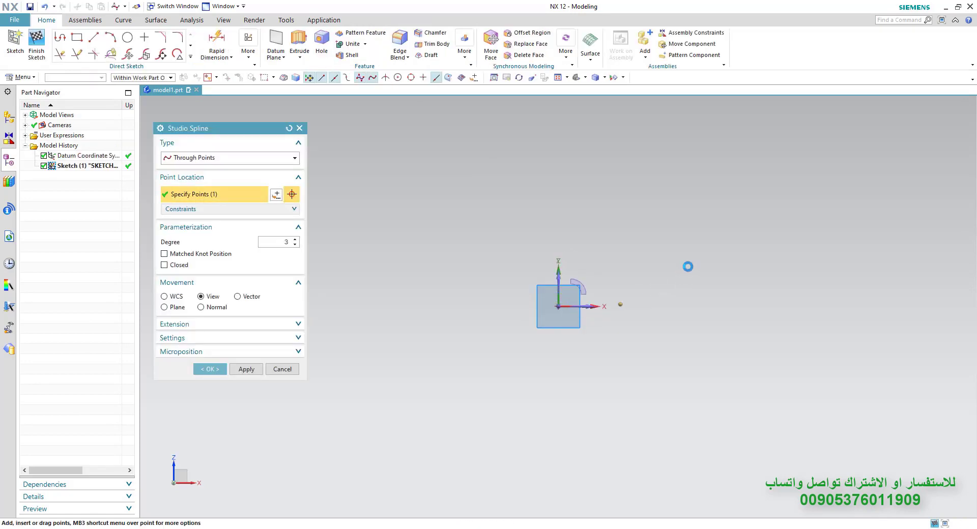
left_click(685, 268)
left_click(744, 217)
middle_click_drag(757, 221, 700, 299, "shift")
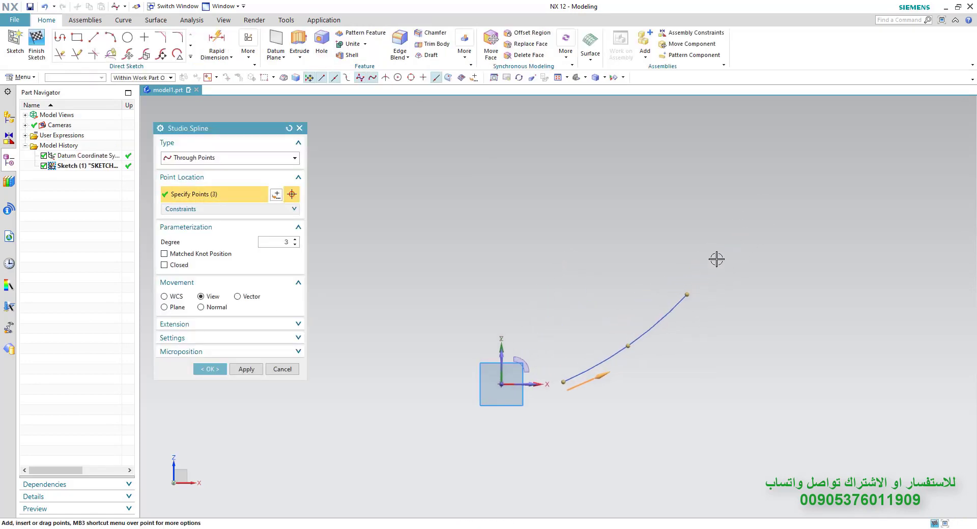
left_click(739, 163)
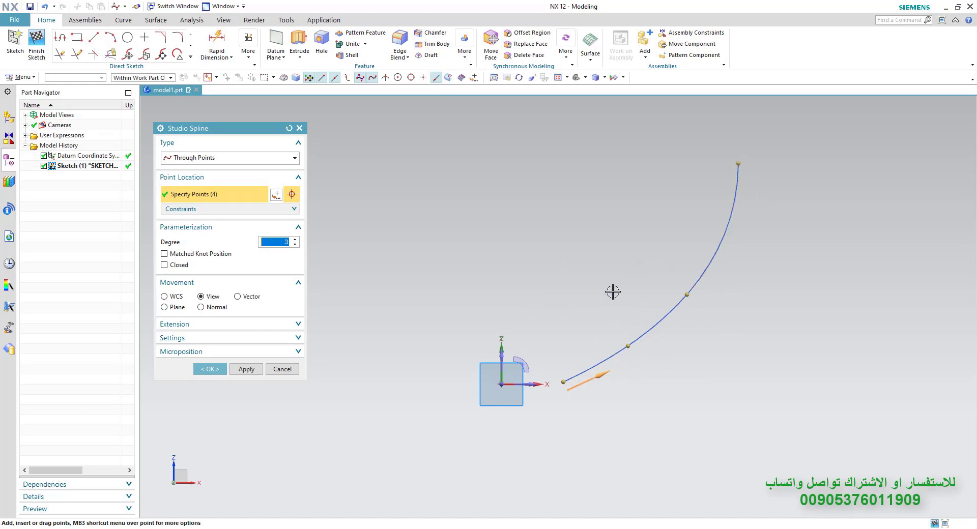
left_click(209, 368)
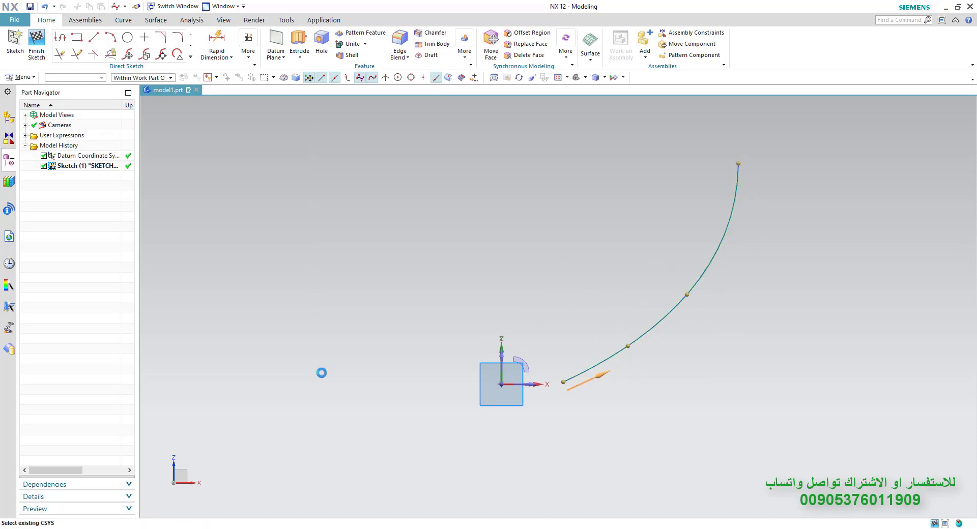
Step: Align the spline's lower start point horizontally with the sketch origin
left_click(563, 381)
left_click(501, 385)
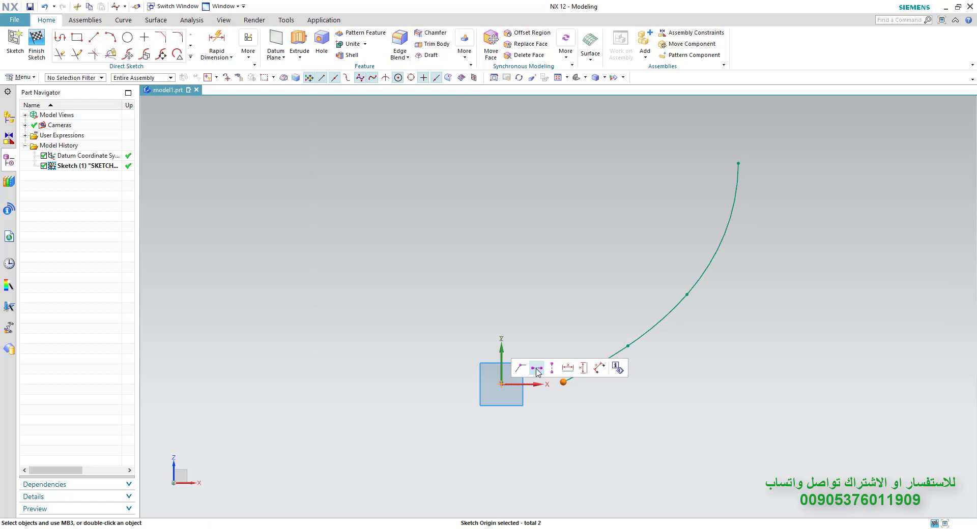
left_click(536, 369)
Step: Dimension the horizontal distance from the origin to the spline's start point and set it to 50
key("d")
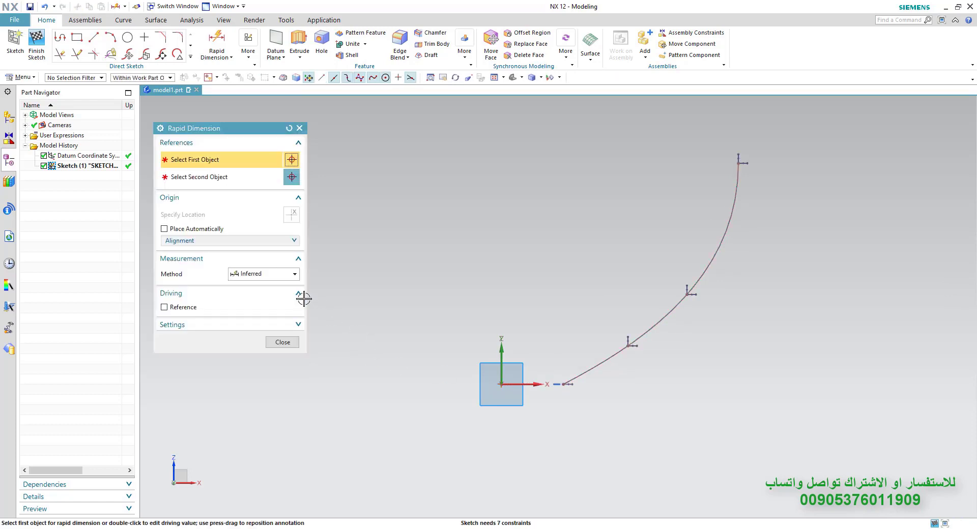
left_click(264, 274)
left_click(254, 293)
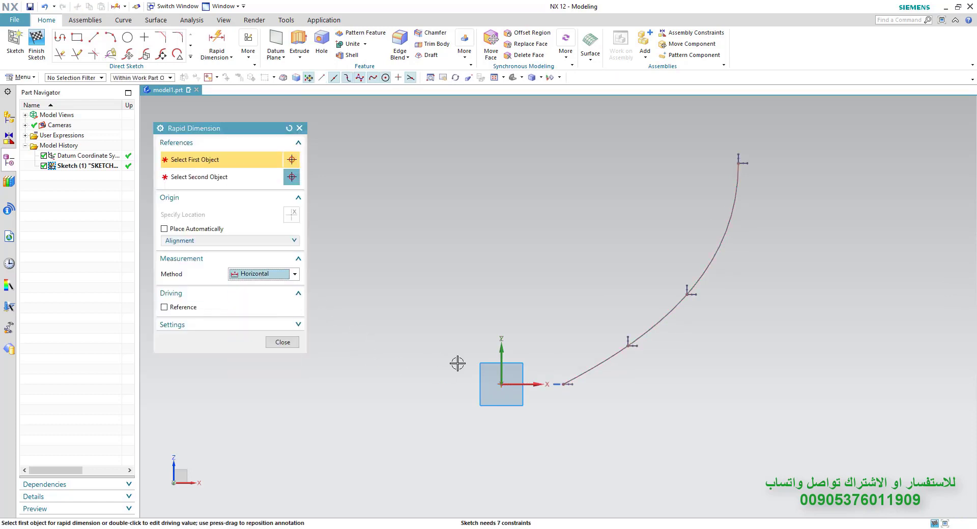
left_click(567, 386)
left_click(501, 384)
left_click(532, 462)
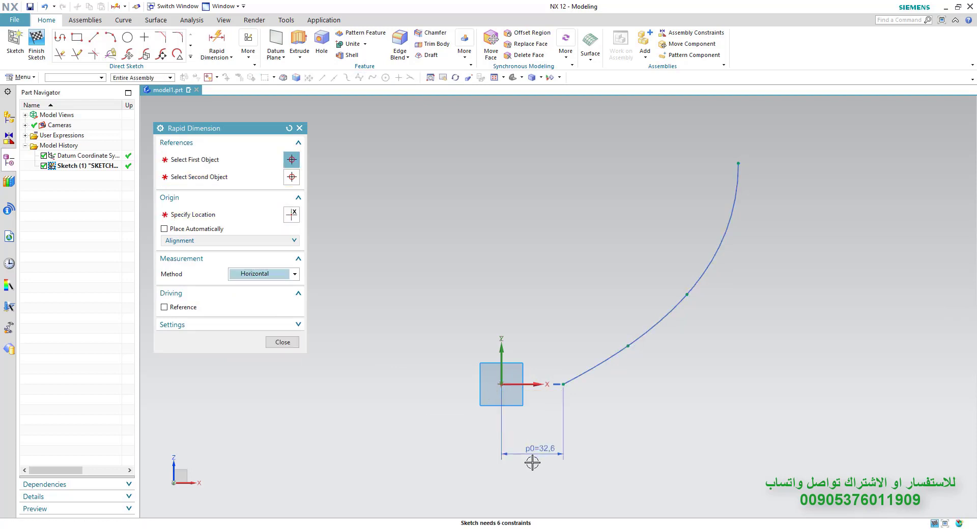
type("50")
key("Return")
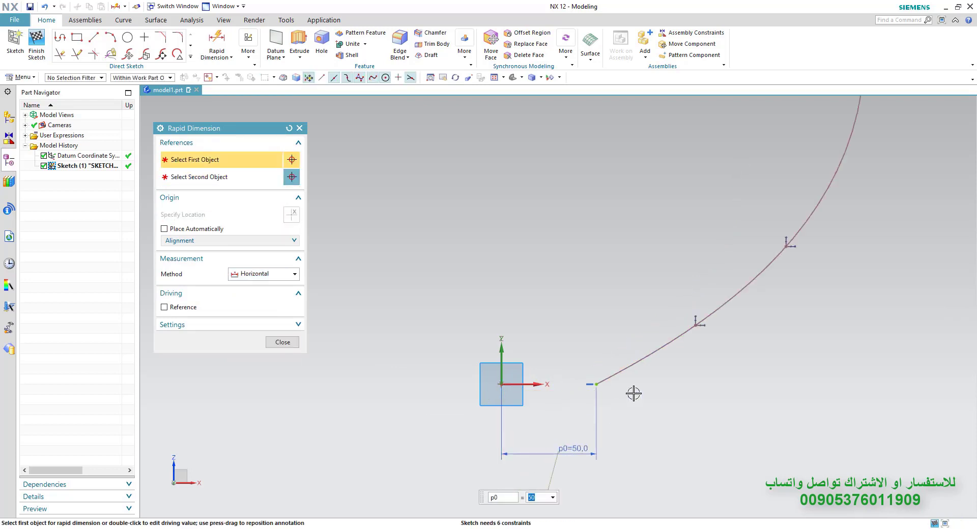
Step: Dimension the second spline point horizontally from the origin and set the distance to 100
left_click(695, 324)
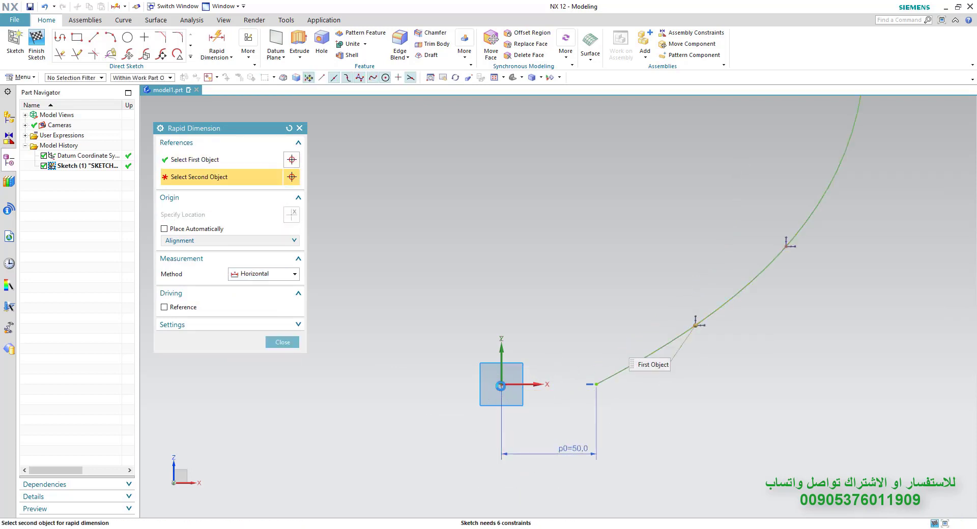
left_click(502, 410)
left_click(594, 475)
type("1")
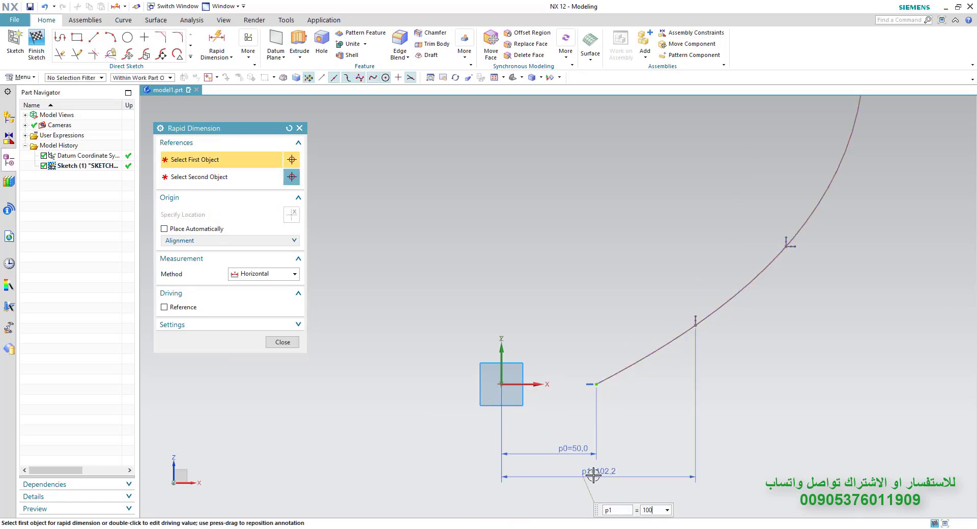
type("00")
key("Return")
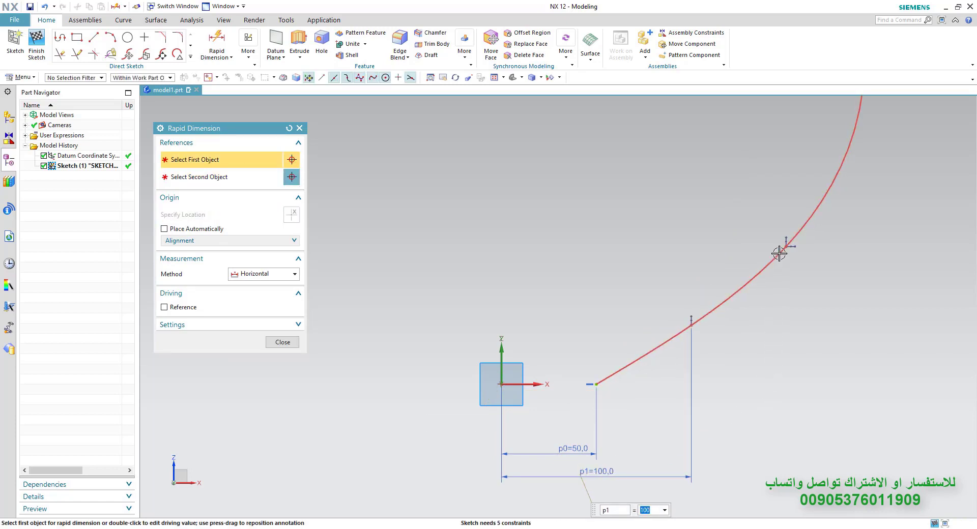
Step: Dimension the third spline point horizontally from the origin and set the distance to 135
left_click(779, 253)
left_click(502, 386)
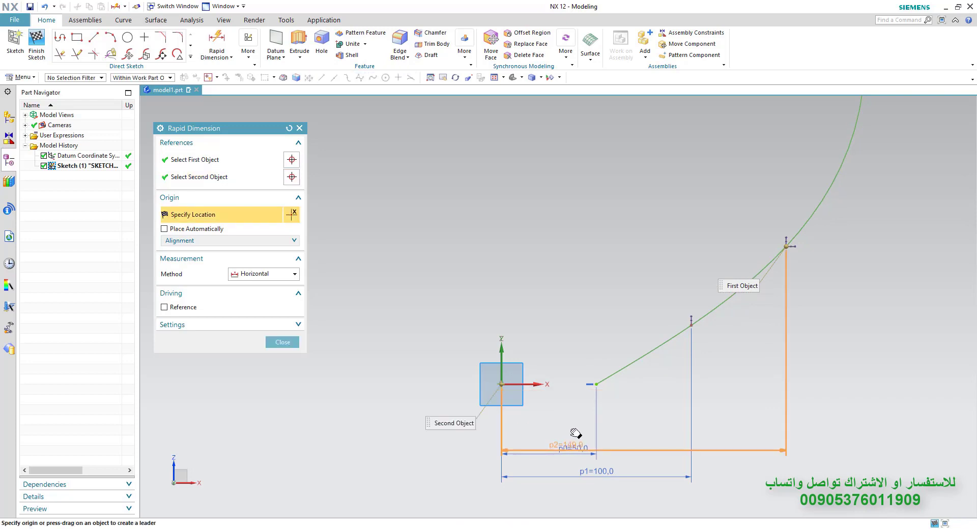
left_click(607, 460)
type("13")
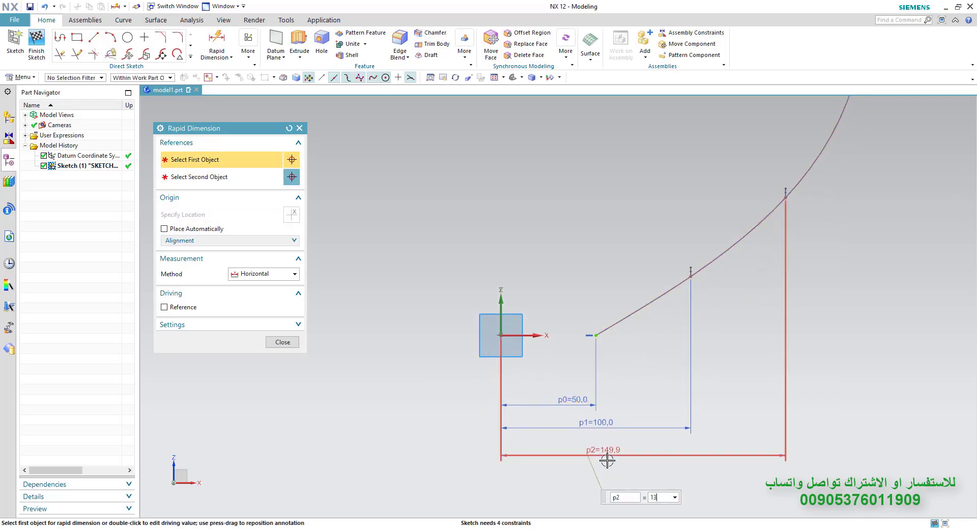
type("5")
key("Return")
Step: Dimension the spline's upper end point horizontally from the origin and set the distance to 150
scroll(626, 381, "down", 3)
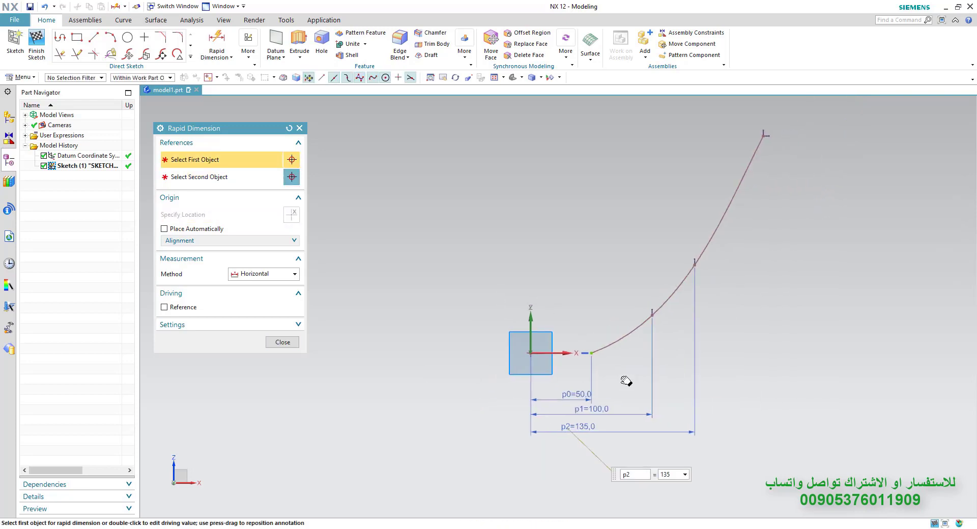
middle_click_drag(626, 381, 590, 357, "shift")
left_click(728, 112)
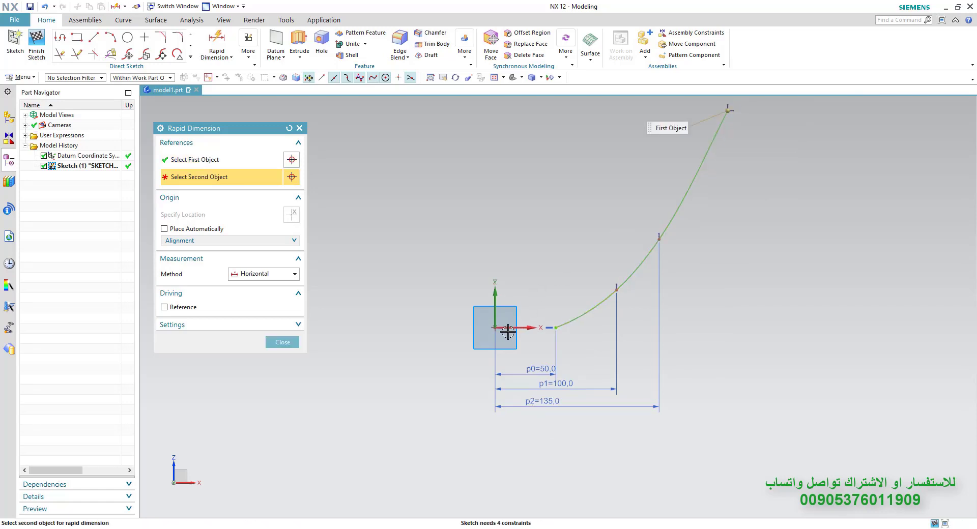
left_click(494, 331)
left_click(594, 461)
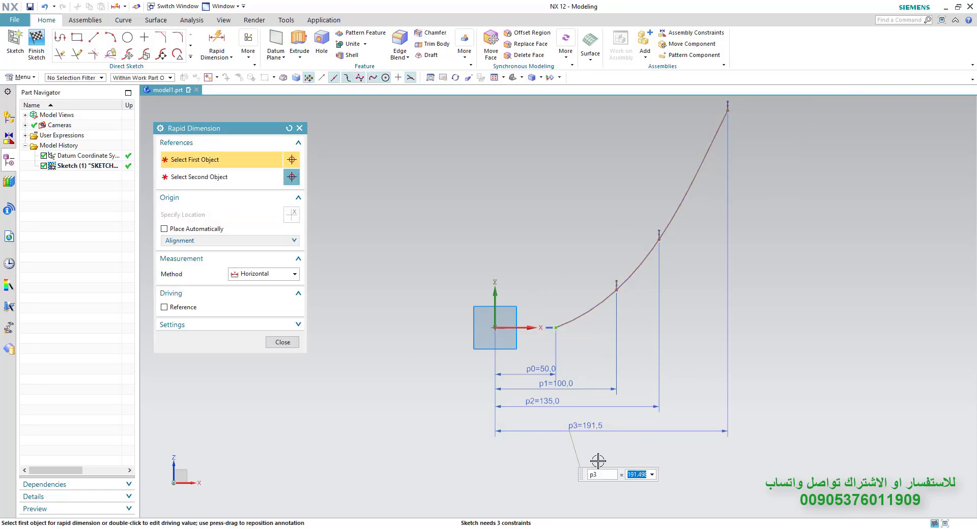
key("Return")
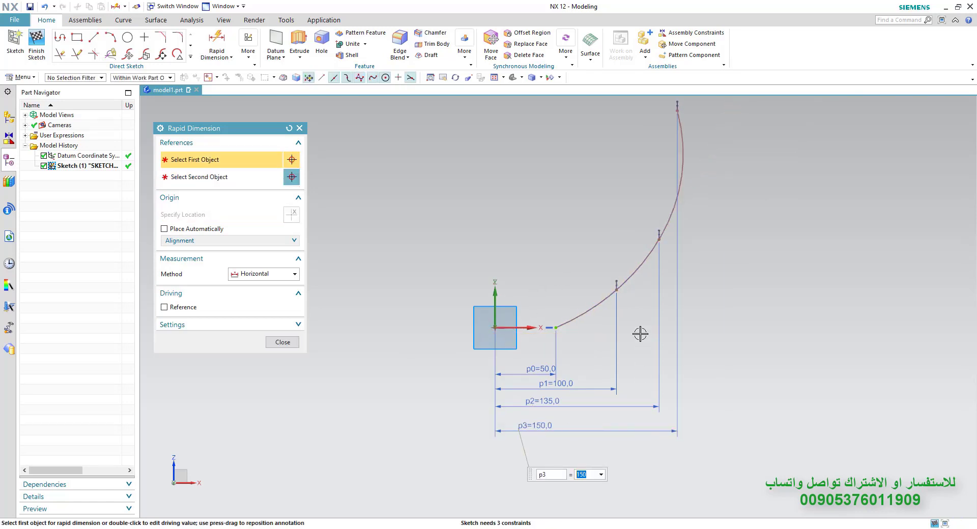
Step: Add a vertical dimension from the origin to the second spline point and set it to 20
left_click(618, 288)
left_click(492, 328)
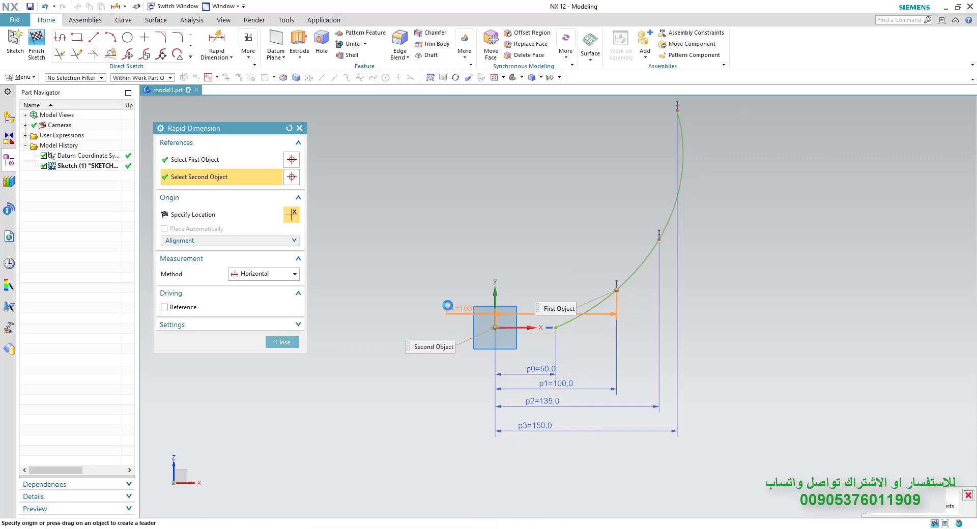
left_click(264, 274)
left_click(258, 306)
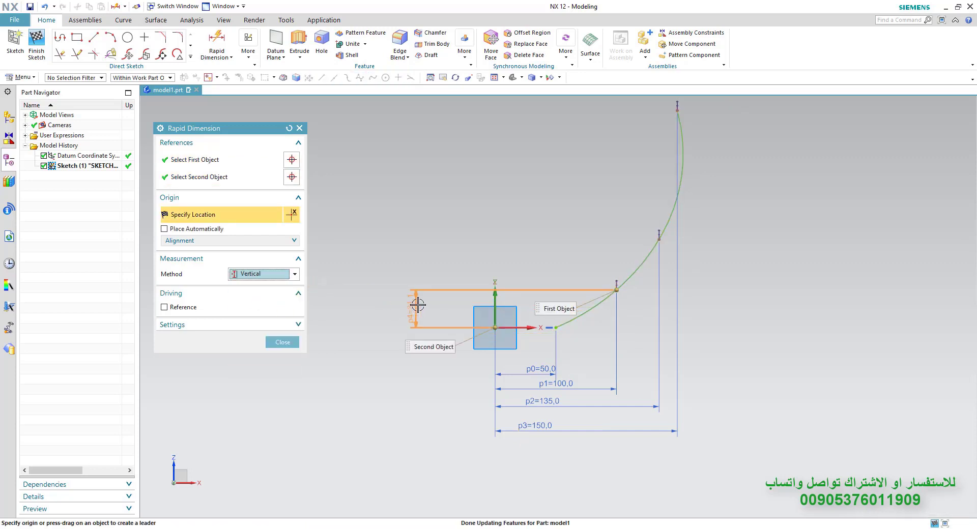
left_click(429, 328)
type("20")
key("Return")
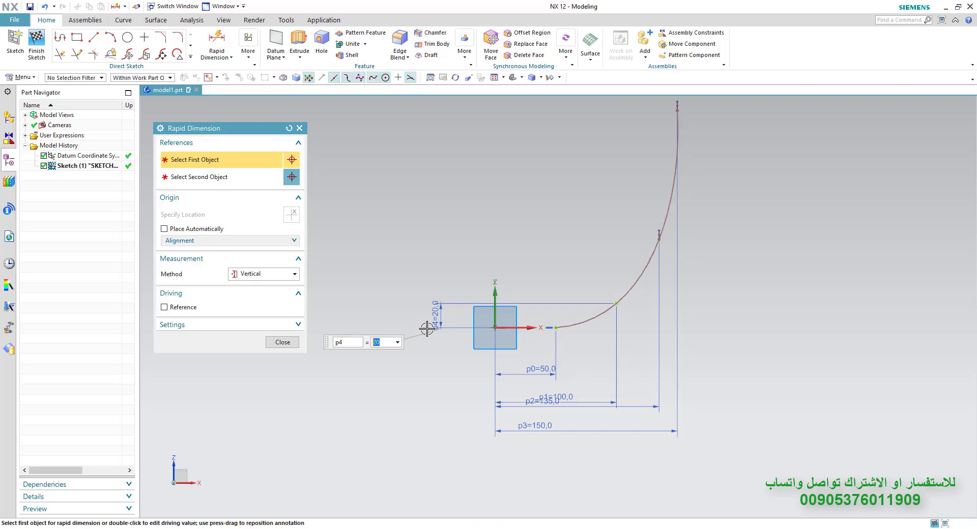
Step: Add a vertical dimension from the origin to the third spline point and set it to 75
left_click(654, 237)
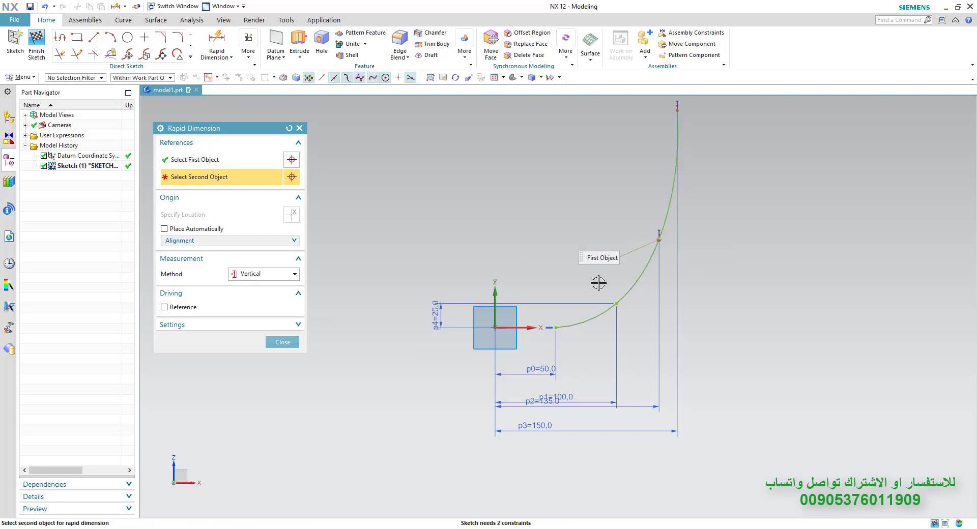
left_click(495, 327)
left_click(407, 301)
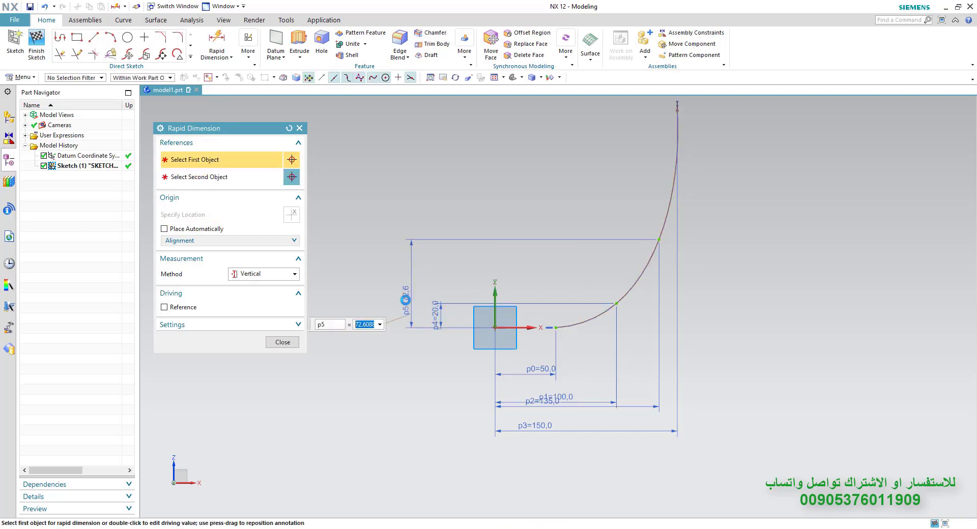
type("75")
key("Return")
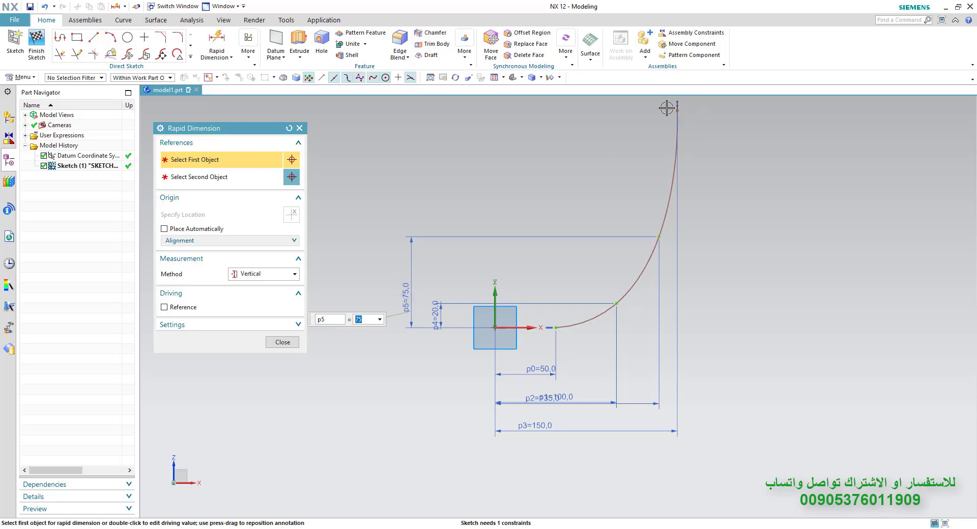
Step: Add a vertical dimension of 150 from the origin to the spline's upper end point and finish dimensioning
left_click(677, 105)
left_click(494, 328)
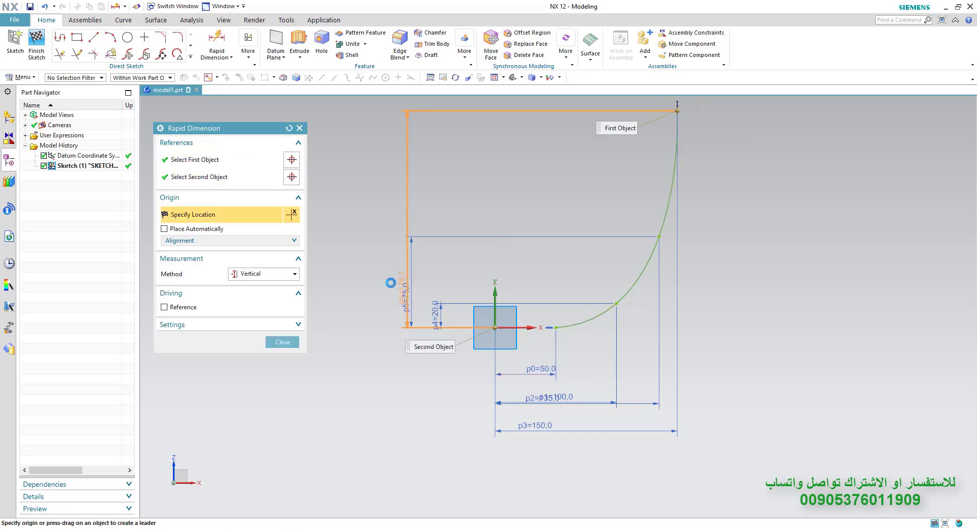
left_click(369, 250)
type("1")
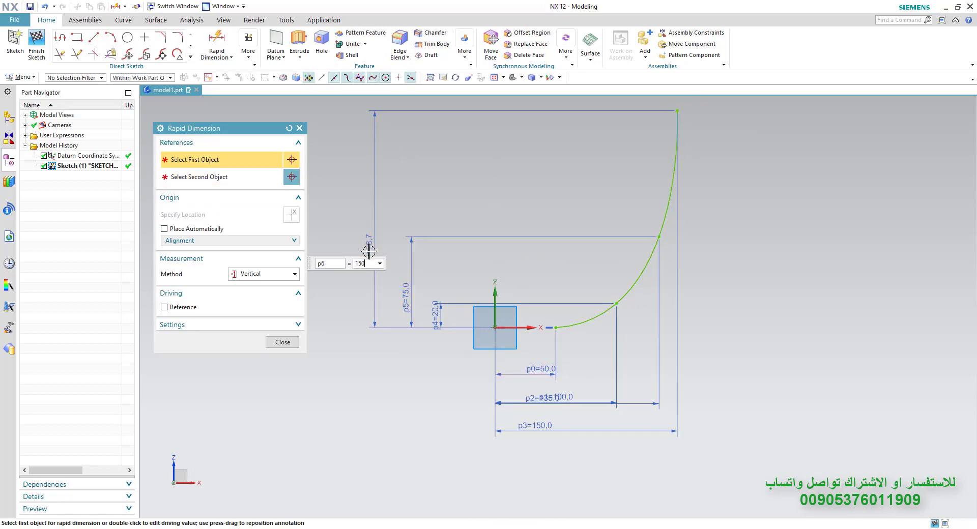
type("50")
key("Return")
left_click(279, 343)
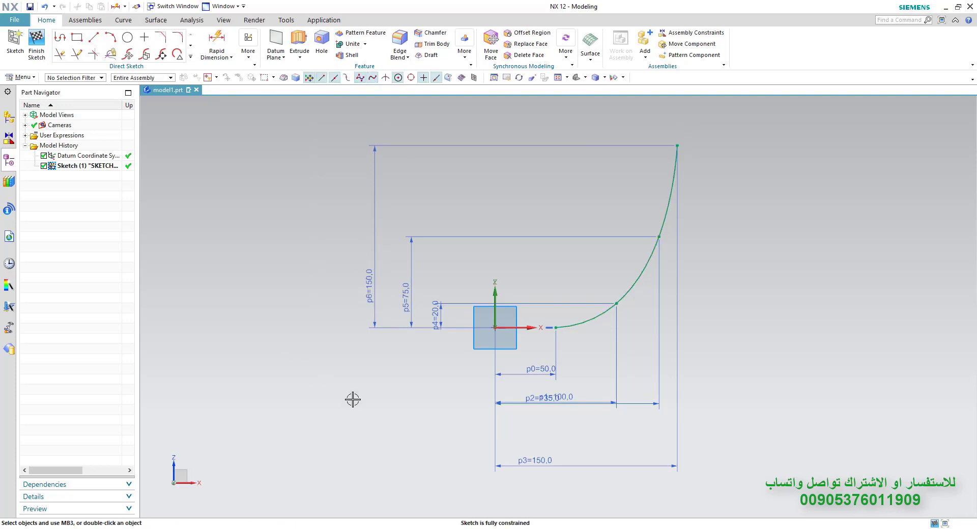
Step: Rearrange the horizontal and vertical sketch dimensions into evenly spaced, non-overlapping rows beside the spline
middle_click_drag(351, 399, 337, 411, "shift")
left_click_drag(519, 473, 558, 453)
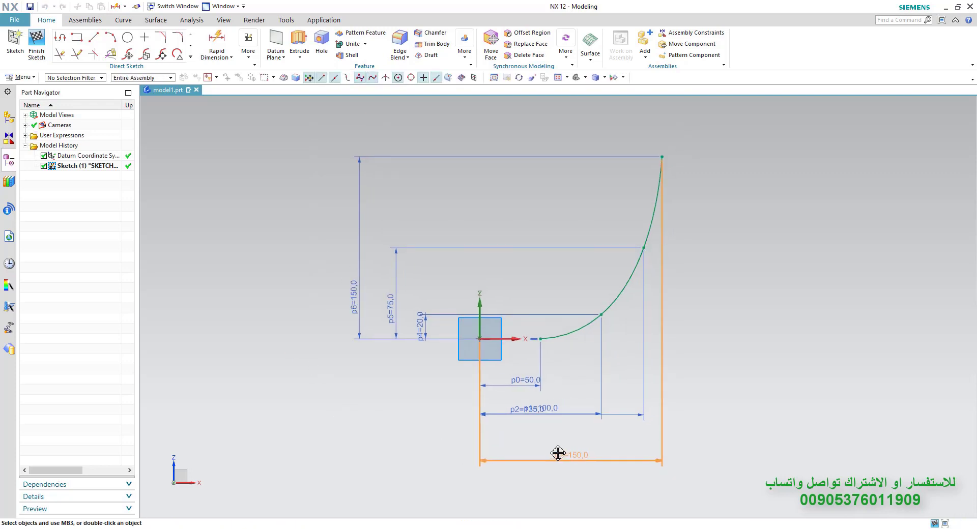
mouse_move(547, 409)
left_mouse_down()
mouse_move(514, 407)
mouse_move(534, 395)
mouse_move(512, 358)
left_mouse_up()
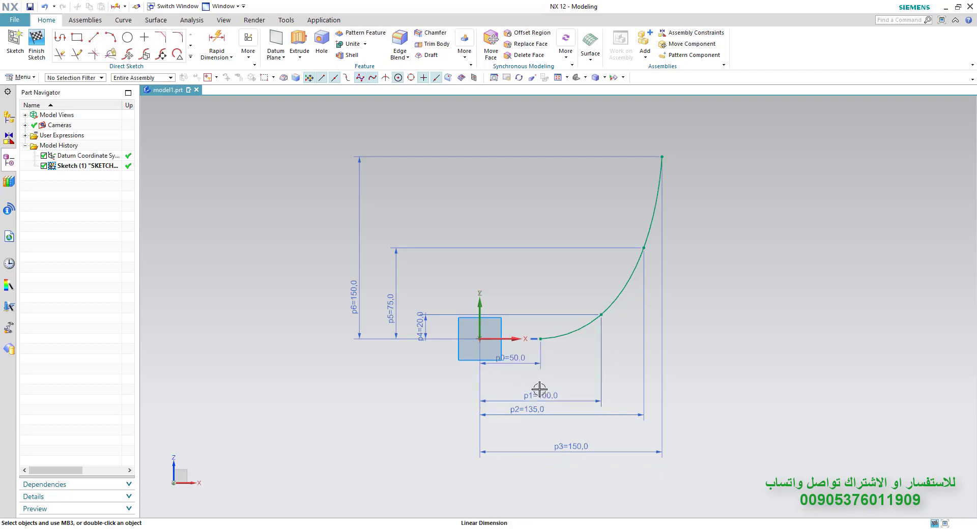
left_click_drag(540, 389, 569, 406)
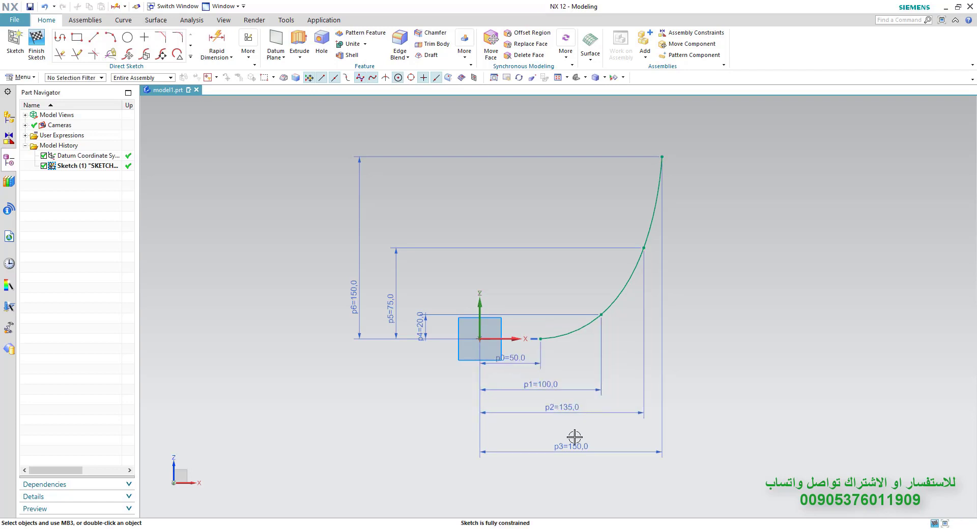
left_click_drag(574, 446, 574, 430)
left_click_drag(426, 326, 426, 292)
left_click_drag(356, 294, 395, 253)
middle_click_drag(364, 333, 366, 352, "shift")
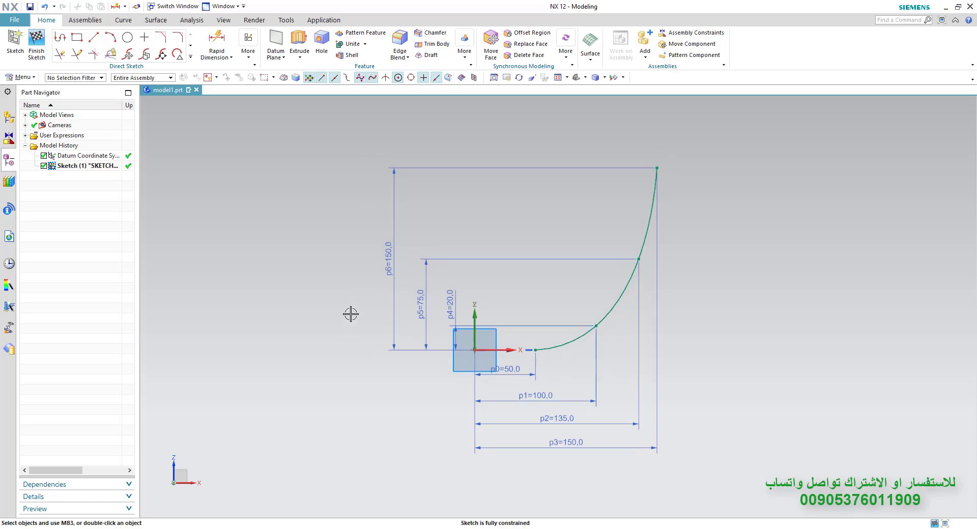
Step: Set up a 360° Revolve of the spline profile around the Z axis
left_click(299, 57)
left_click(313, 82)
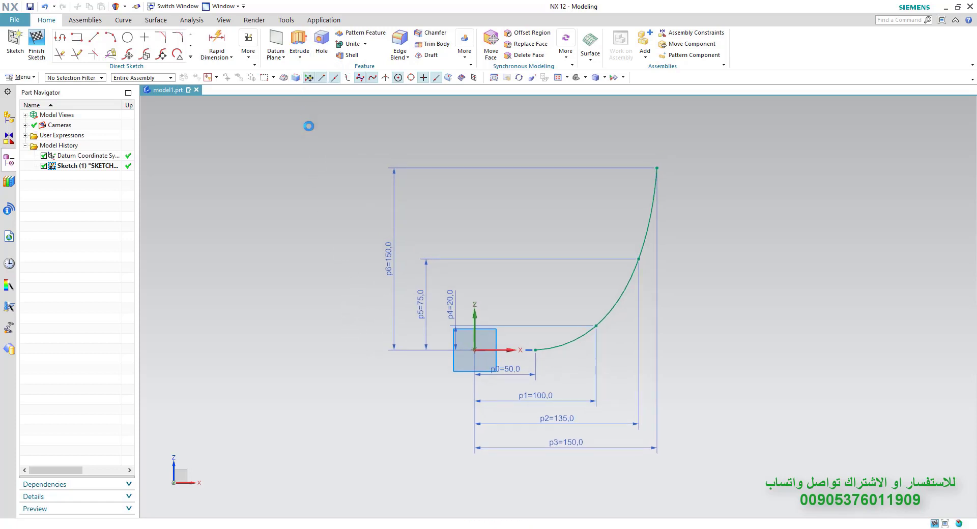
middle_click_drag(354, 297, 340, 314)
middle_click(363, 317)
left_click(480, 309)
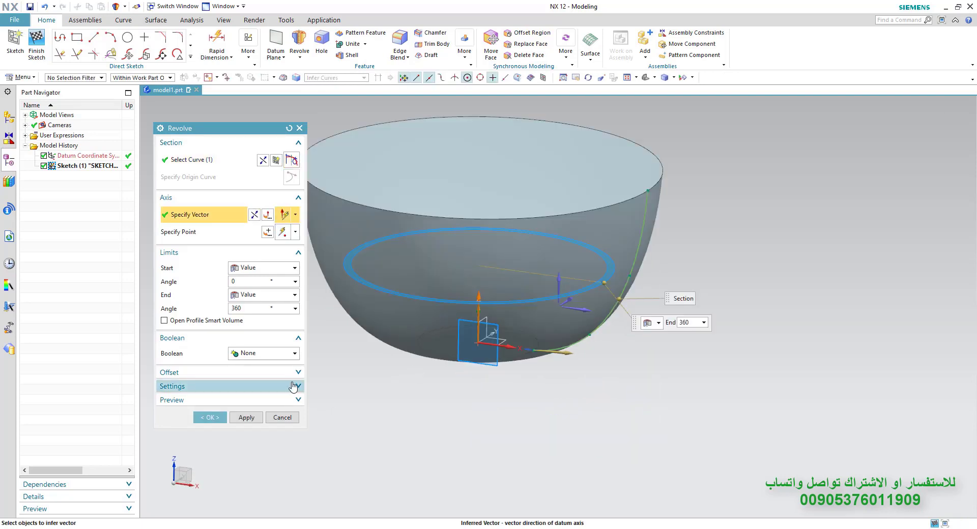
Step: Set the revolve's body type to Sheet and create the bowl surface
left_click(275, 386)
left_click(278, 401)
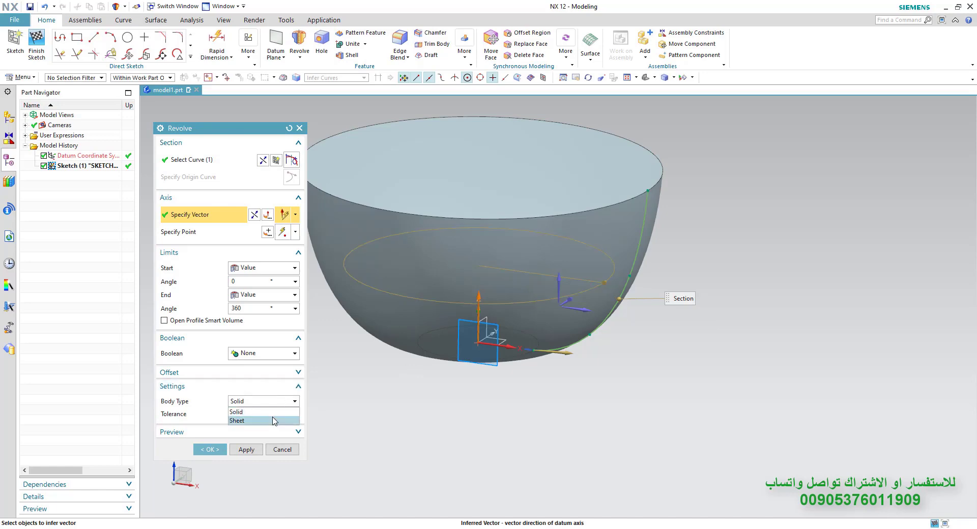
left_click(277, 421)
middle_click_drag(382, 388, 419, 392)
middle_click(401, 427)
scroll(420, 392, "up", 3)
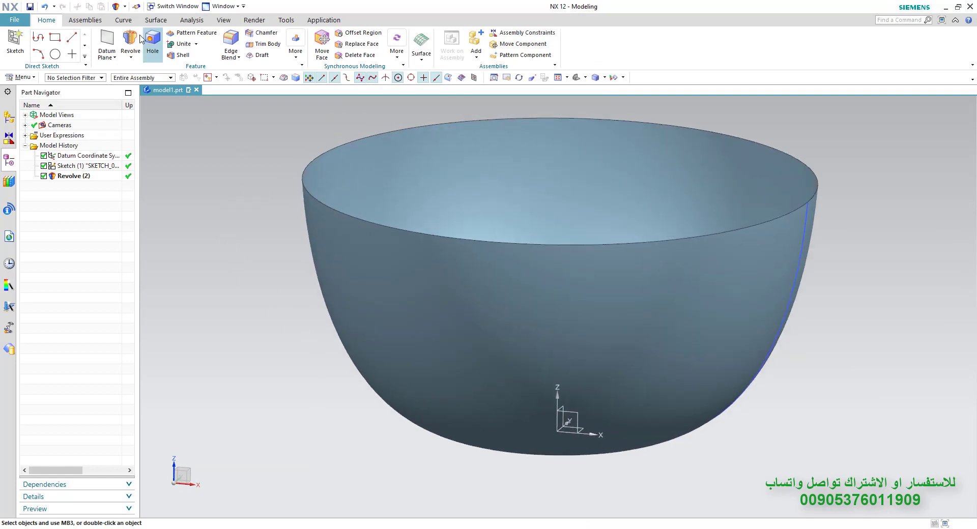
Step: Create 10 uniformly spaced isoparametric curves in the U direction on the bowl's face
left_click(123, 20)
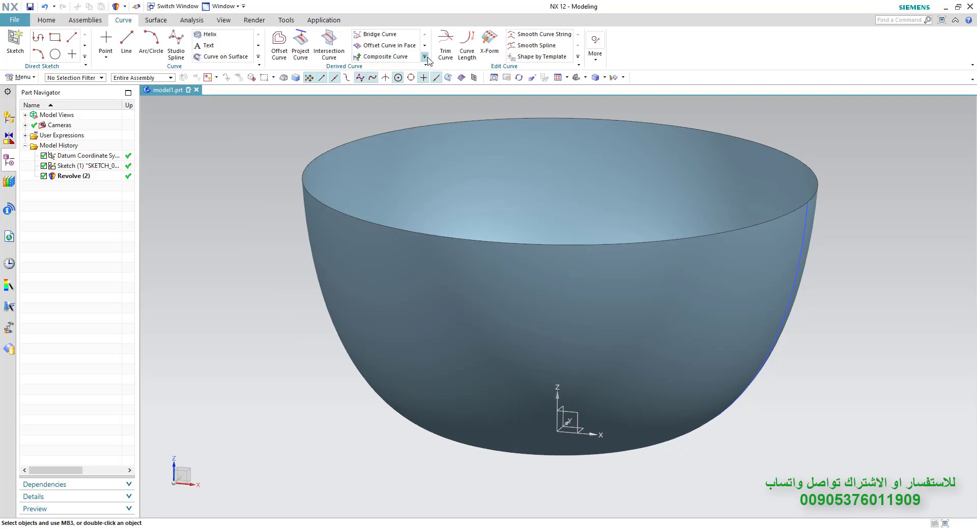
left_click(424, 57)
left_click(389, 81)
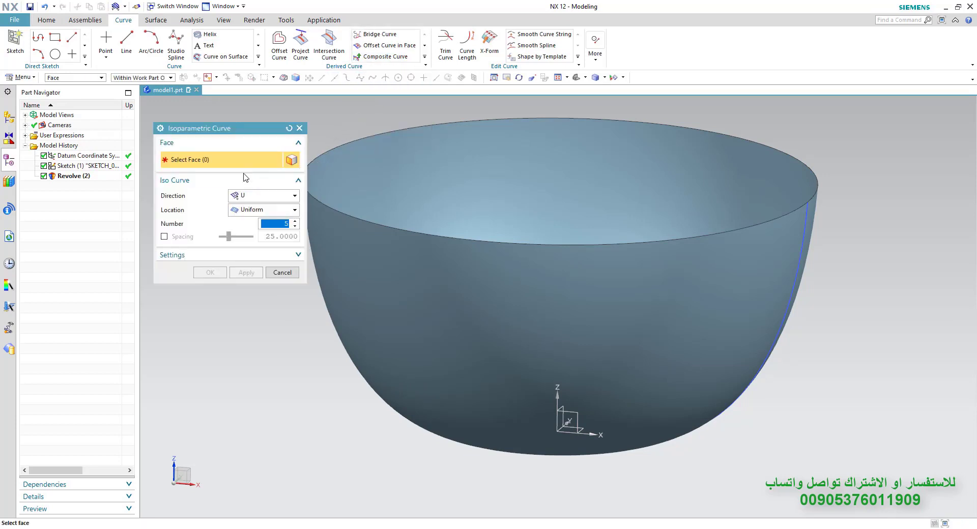
left_click(309, 245)
left_click(265, 198)
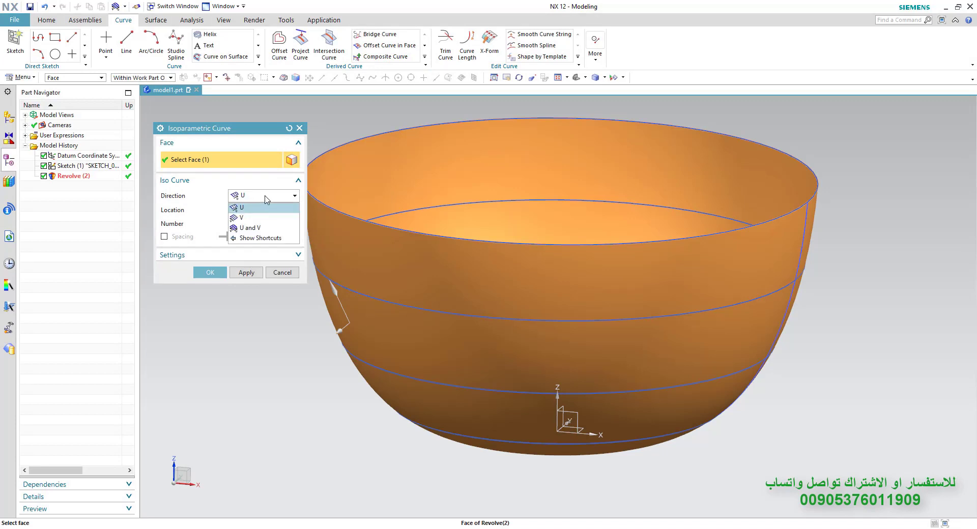
left_click(253, 209)
left_click(265, 210)
left_click(254, 220)
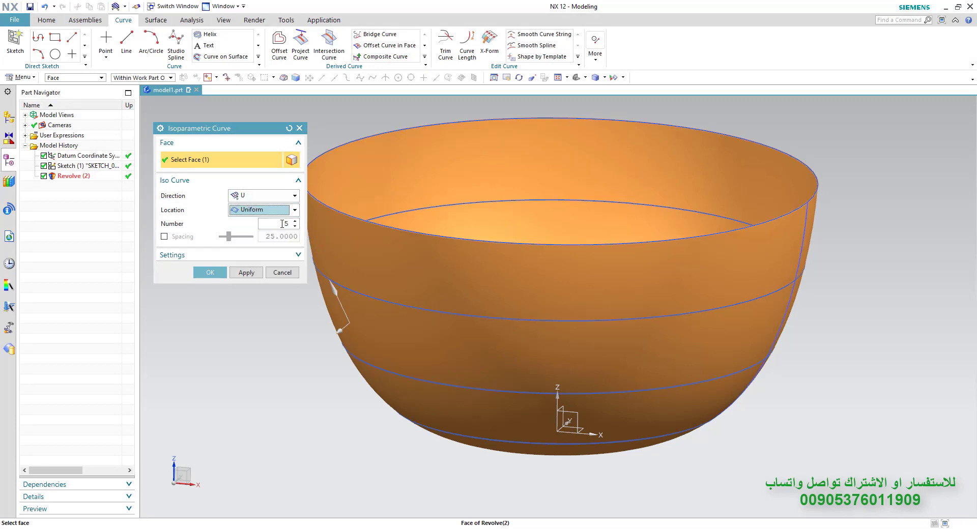
type("10")
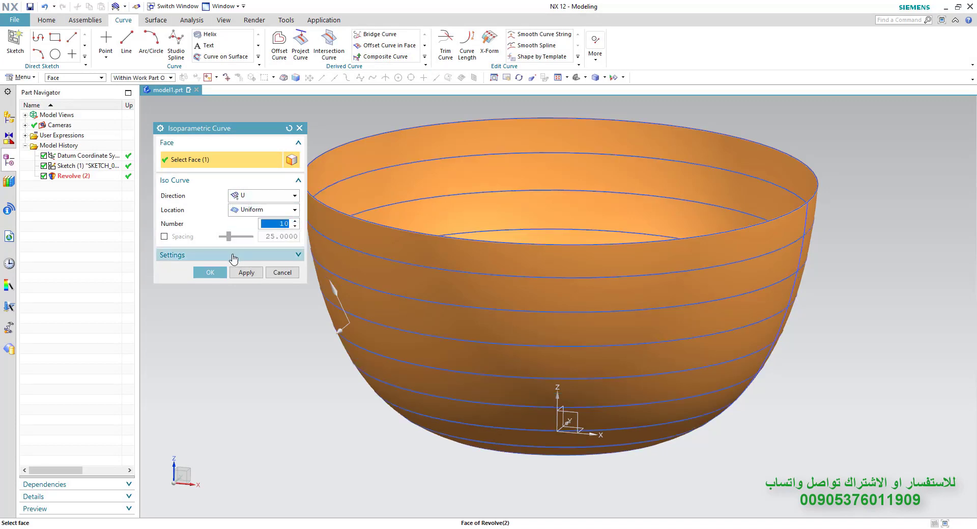
left_click(210, 272)
mouse_move(271, 321)
middle_mouse_down()
mouse_move(276, 291)
mouse_move(280, 313)
middle_mouse_up()
right_click(47, 289)
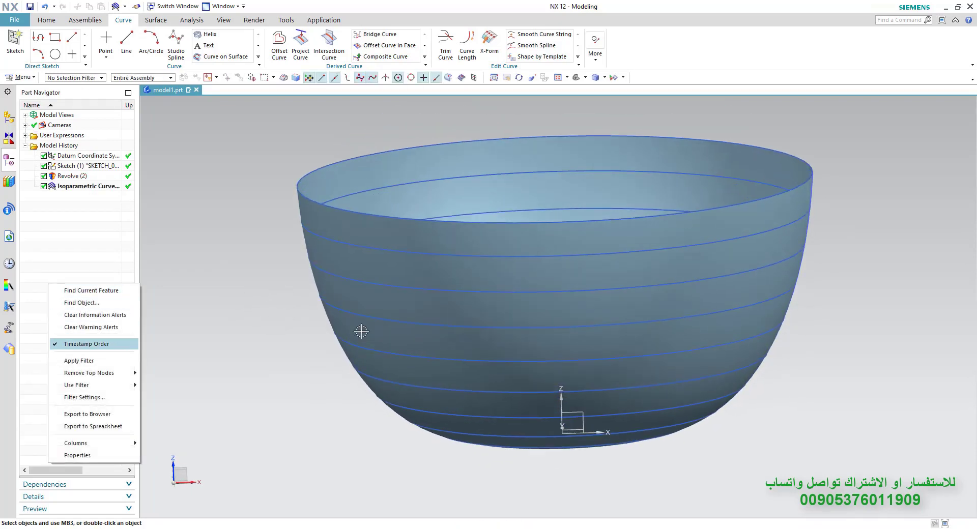
left_click(84, 343)
left_click(71, 156)
left_click(96, 238)
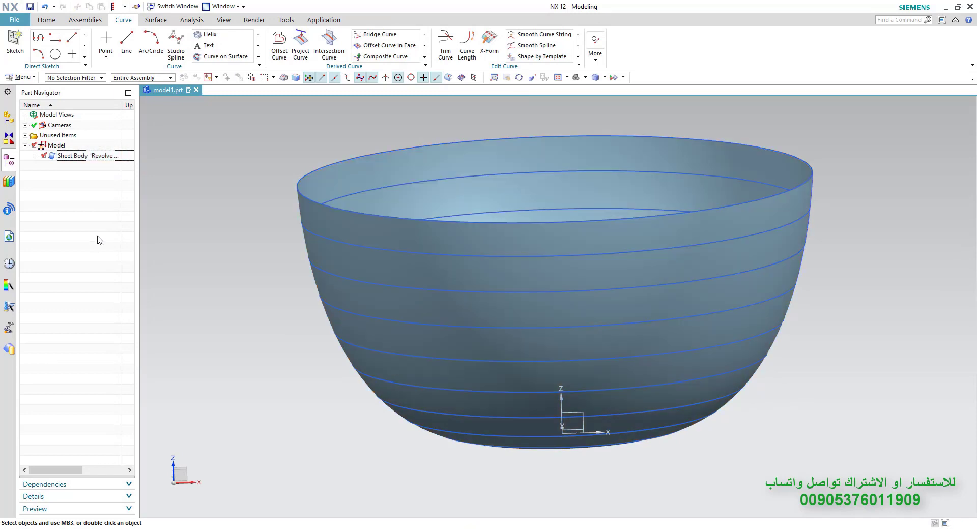
right_click(91, 237)
left_click(131, 328)
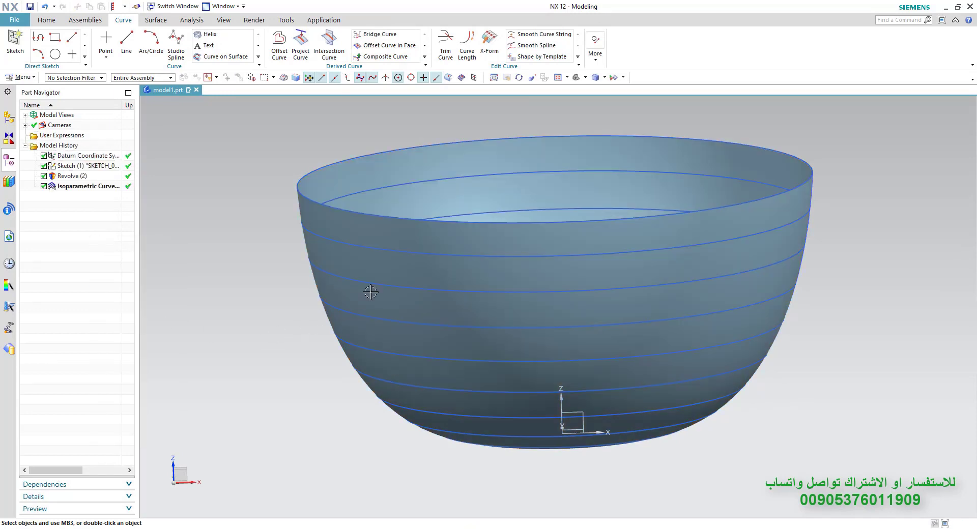
Step: Hide the revolved sheet body, leaving the curves displayed in a trimetric view
left_click(370, 292)
key("ctrl+b")
mouse_move(266, 349)
middle_mouse_down()
mouse_move(283, 368)
mouse_move(284, 349)
middle_mouse_up()
left_click(576, 78)
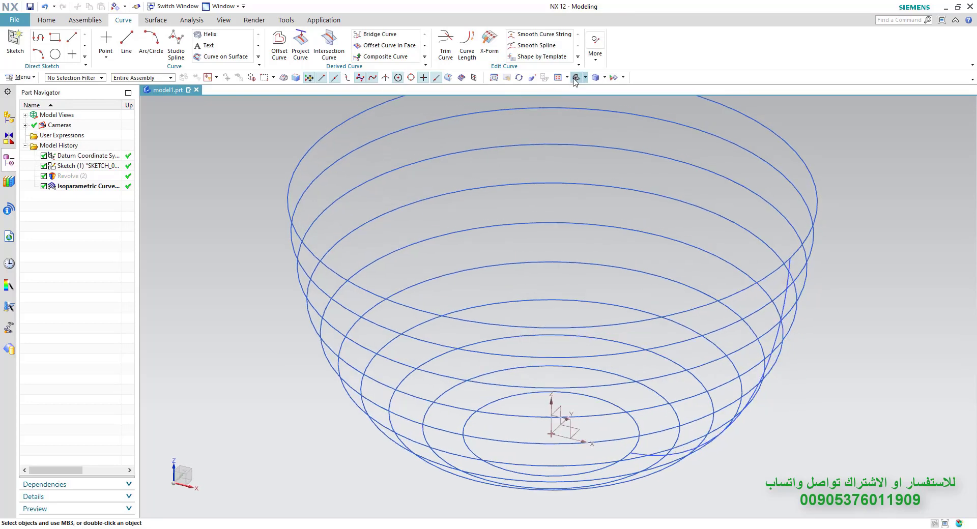
Step: Create a solid tube along the uppermost ring curve with a 5 mm outer diameter and 0 mm inner diameter
left_click(46, 19)
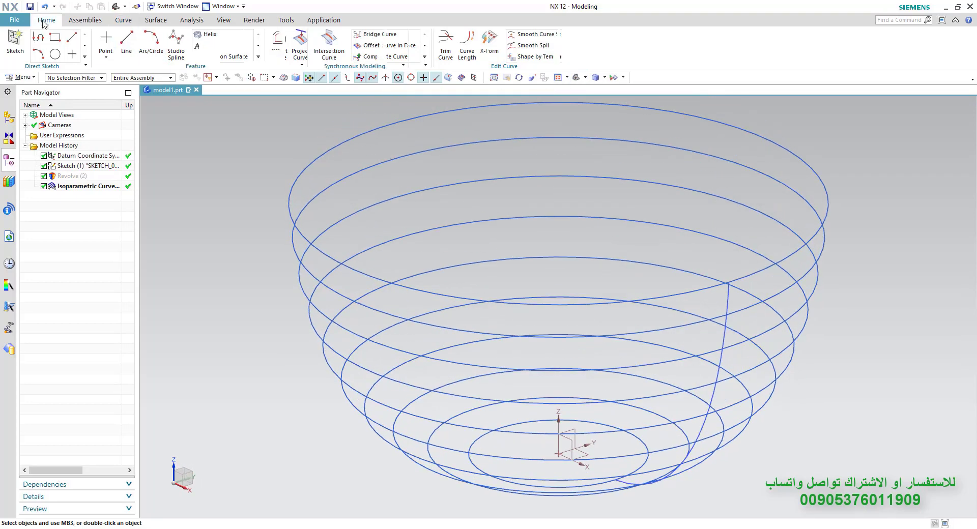
left_click(295, 47)
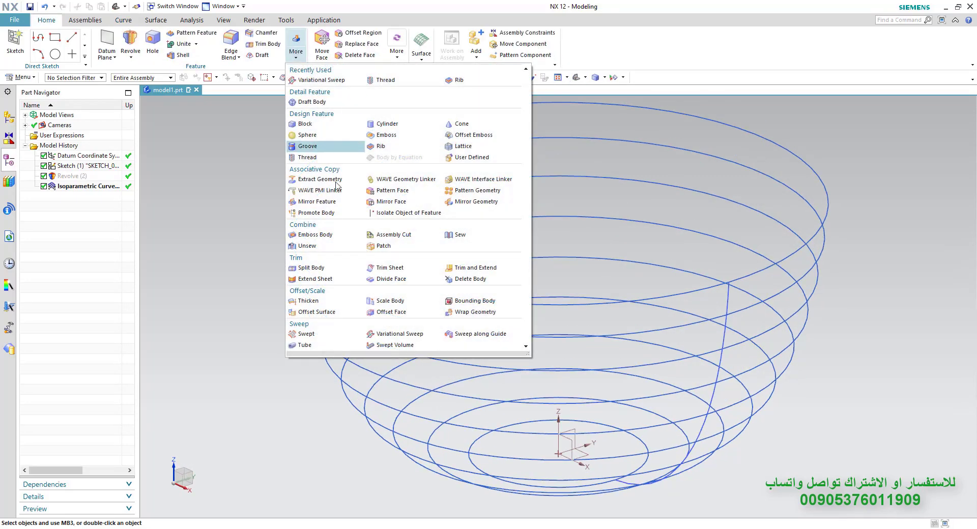
left_click(304, 345)
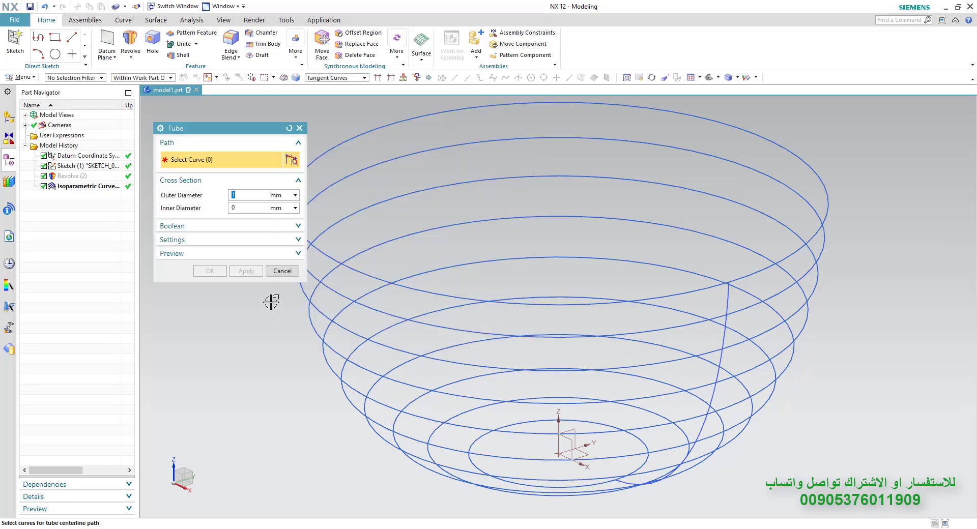
left_click(343, 263)
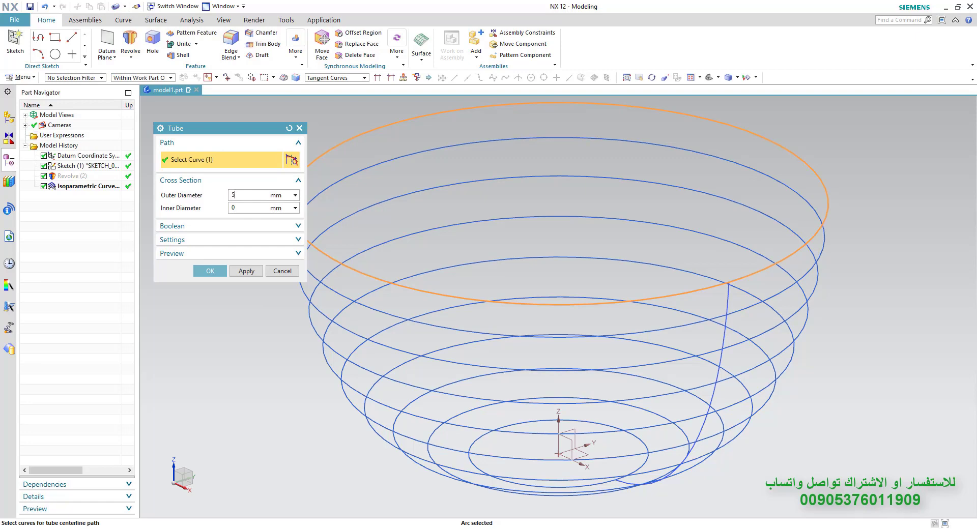
left_click(294, 253)
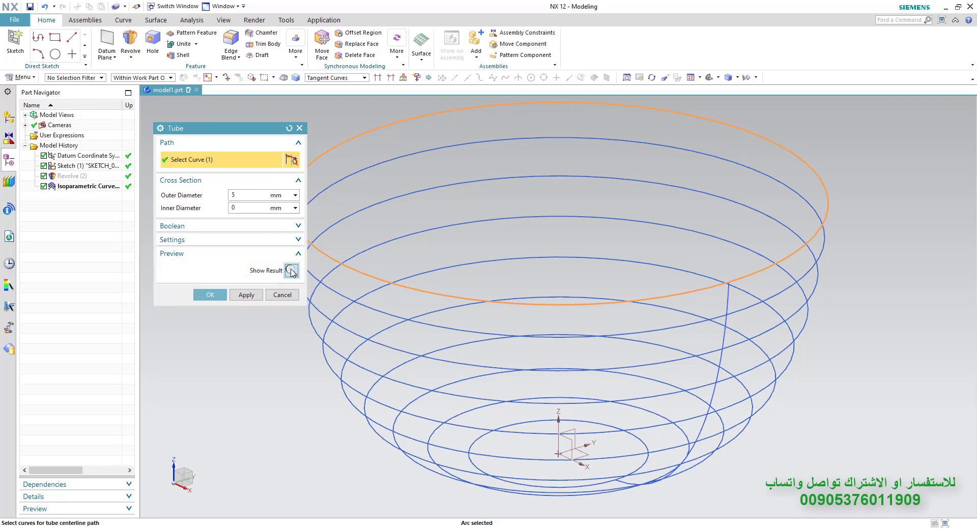
left_click(291, 272)
middle_click_drag(375, 286, 416, 294)
left_click(253, 299)
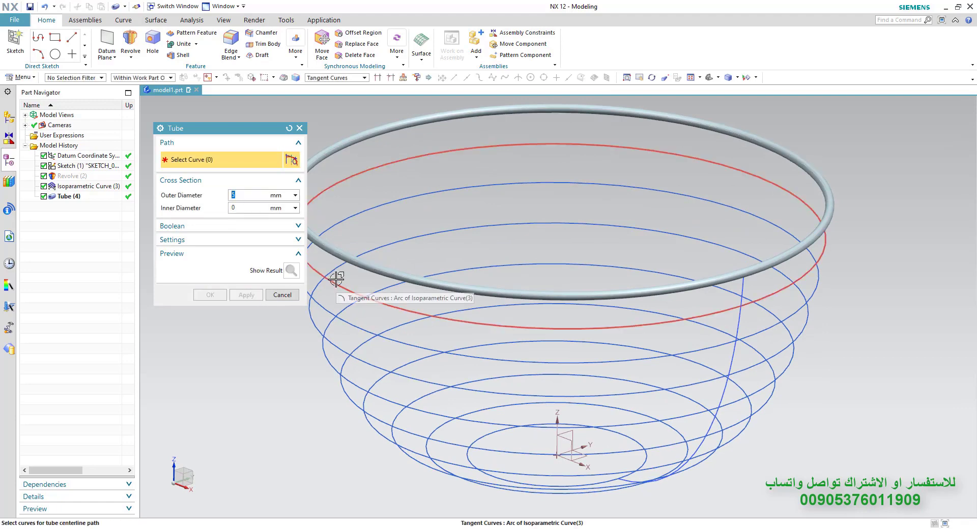
Step: Create 5 mm tubes along the next six ring curves, working down from the bowl's rim
left_click(337, 288)
left_click(330, 312)
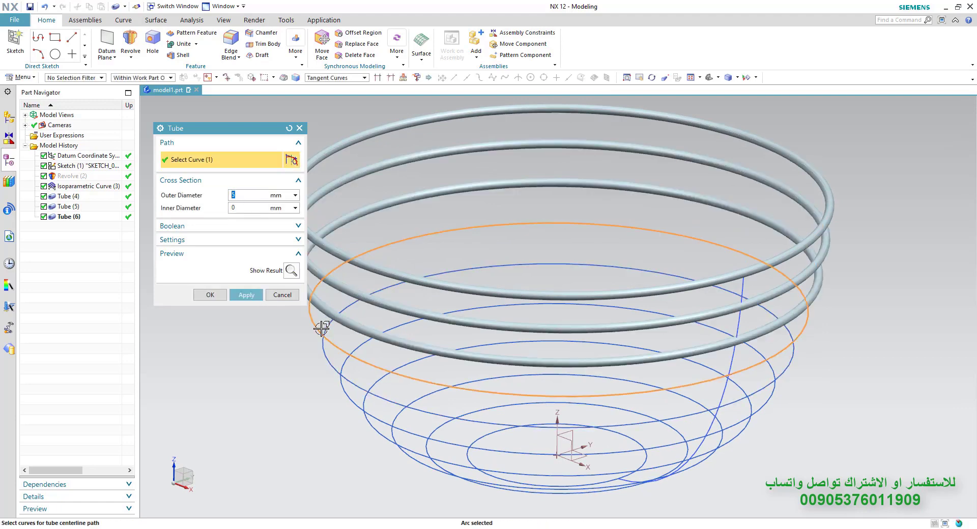
left_click(322, 330)
middle_click(324, 351)
left_click(344, 361)
middle_click(344, 361)
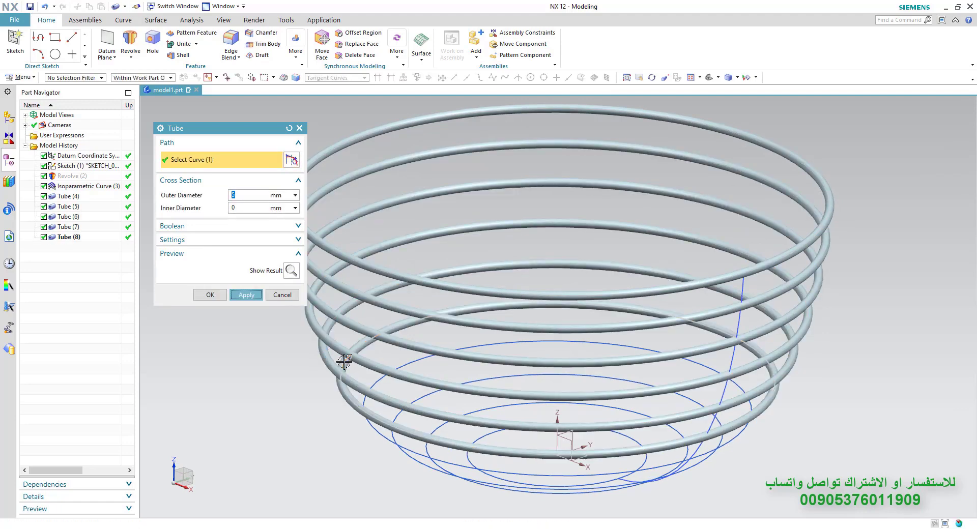
left_click(368, 420)
middle_click(368, 420)
scroll(387, 433, "up", 1)
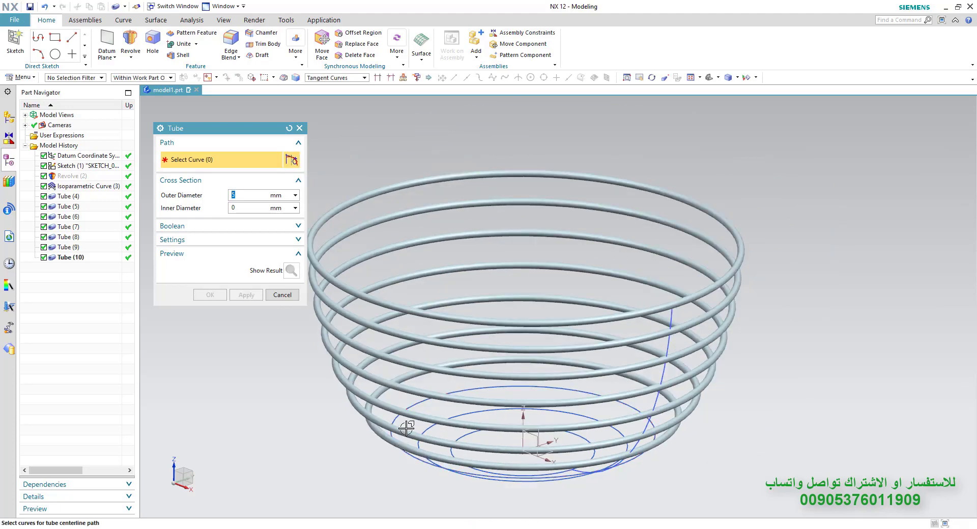
Step: Create 5 mm tubes along the remaining three ring curves at the bowl's base
middle_click_drag(407, 429, 394, 421)
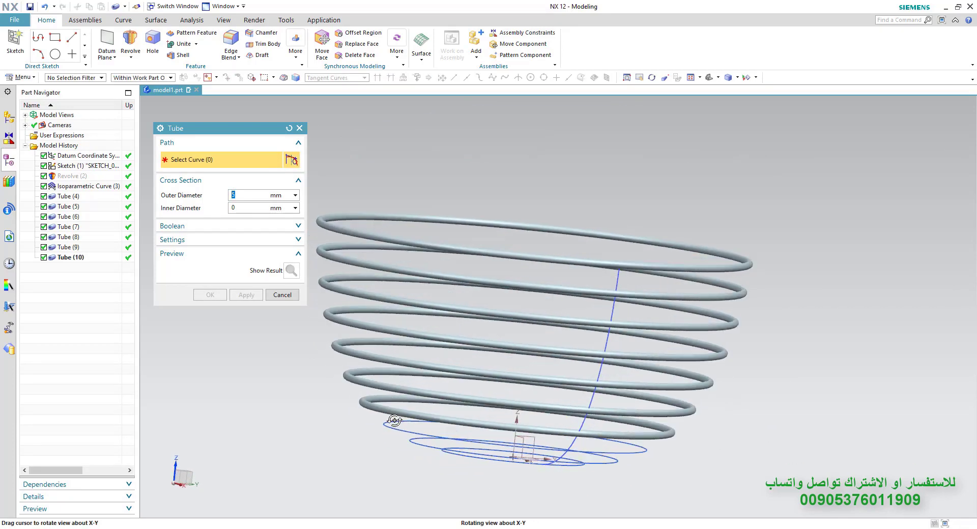
left_click(393, 425)
middle_click(402, 433)
left_click(411, 439)
middle_click(447, 452)
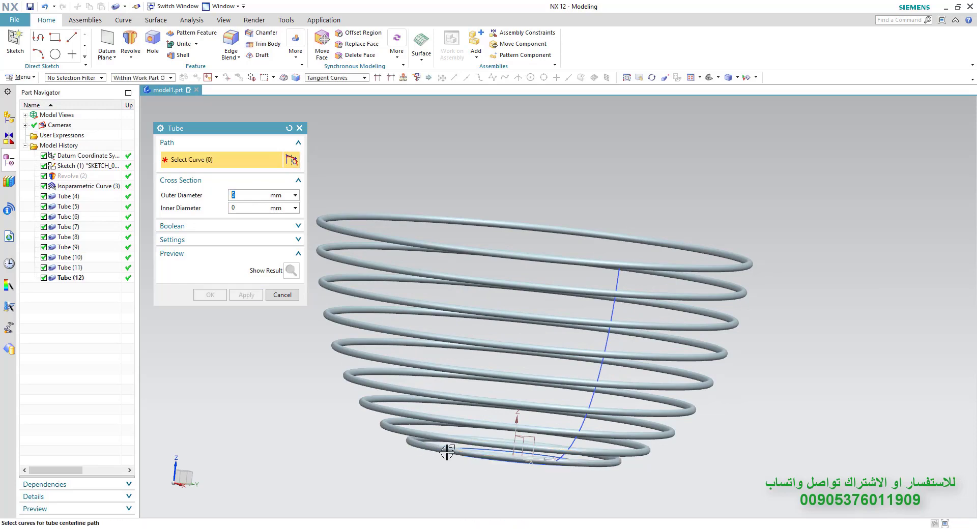
left_click(464, 448)
middle_click(461, 452)
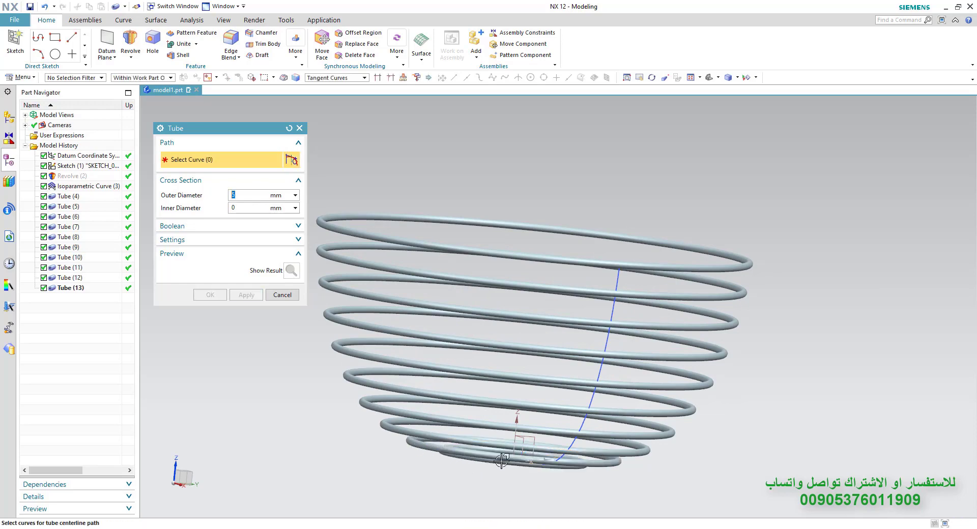
Step: Create a 5 mm outer diameter tube along the spline profile with Single Segment output
middle_click_drag(505, 446, 506, 426)
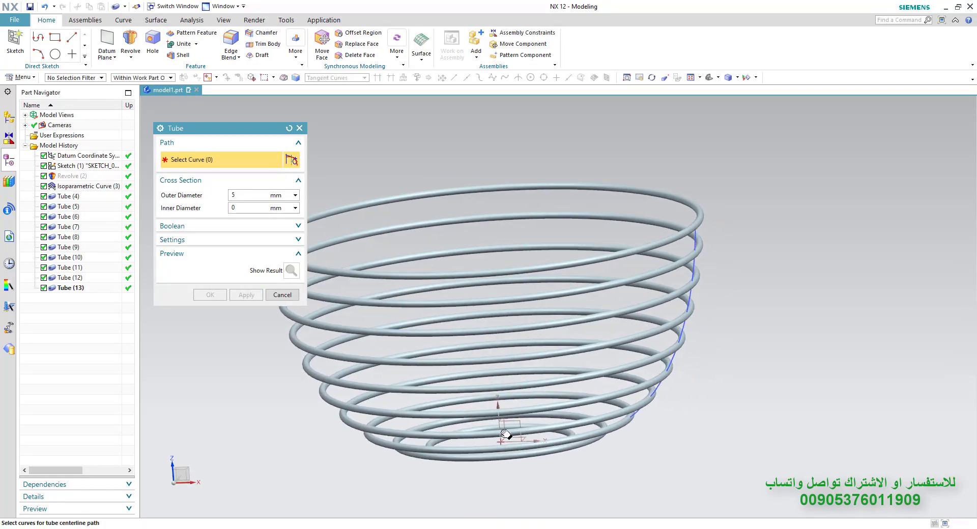
scroll(517, 421, "up", 5)
left_click(602, 255)
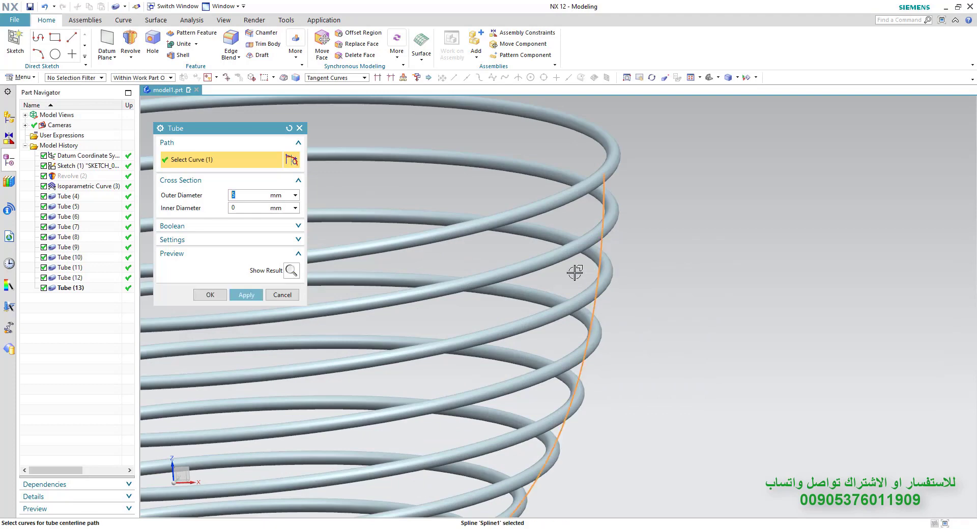
middle_click_drag(574, 270, 601, 251)
left_click(292, 270)
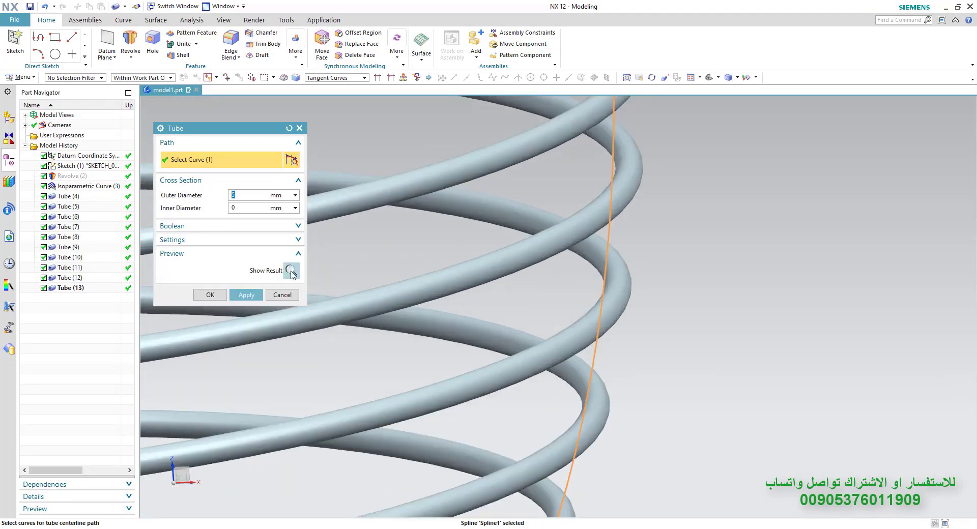
left_click(294, 240)
left_click(291, 303)
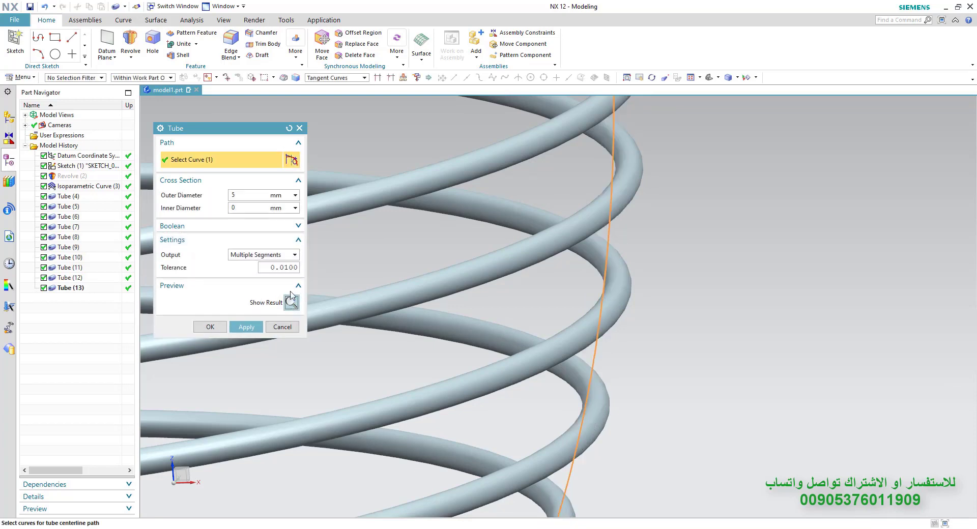
left_click(294, 254)
left_click(275, 274)
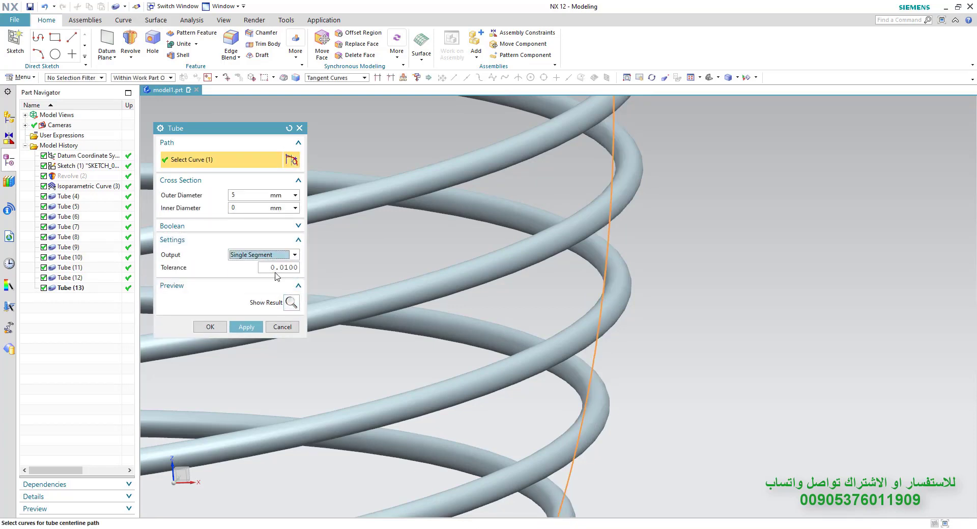
left_click(291, 304)
left_click(210, 327)
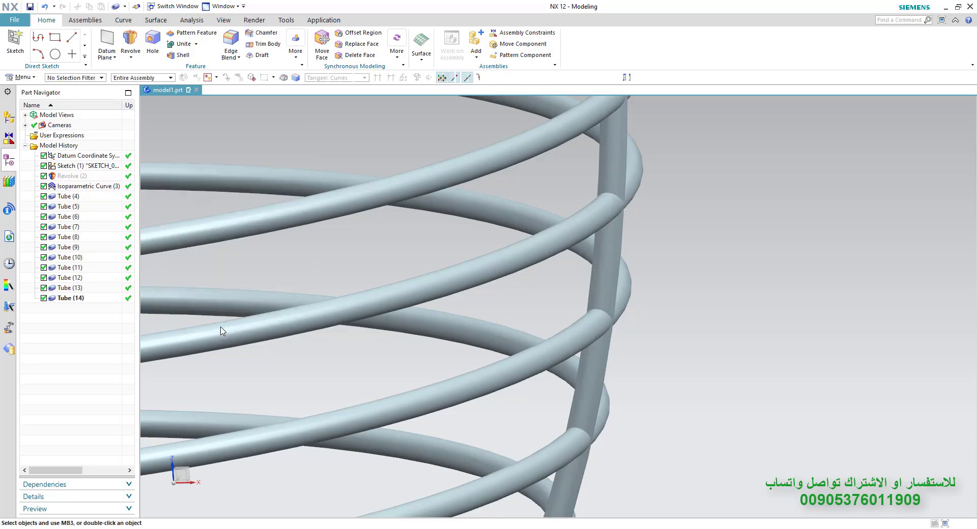
Step: Set up a circular pattern of the spline profile tube about the Z axis through the centre of the bowl's rim
left_click(576, 78)
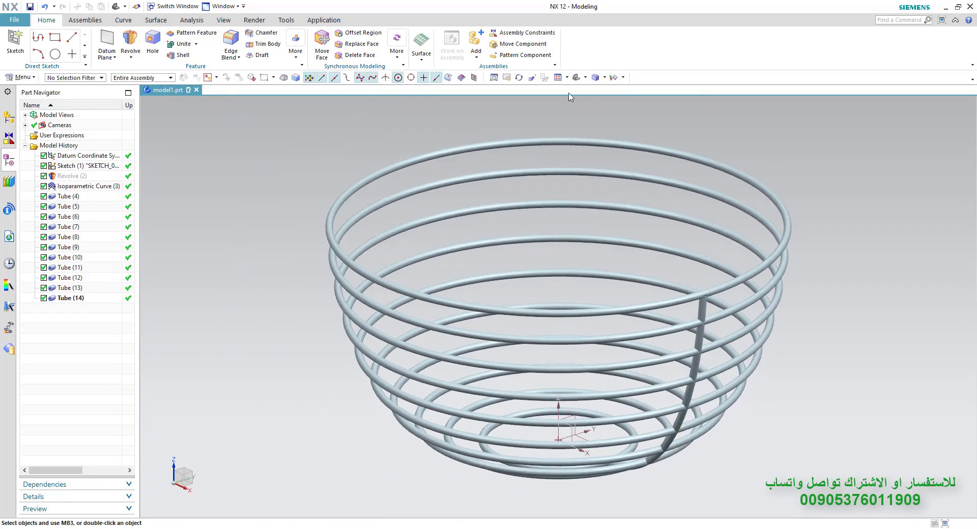
left_click(208, 35)
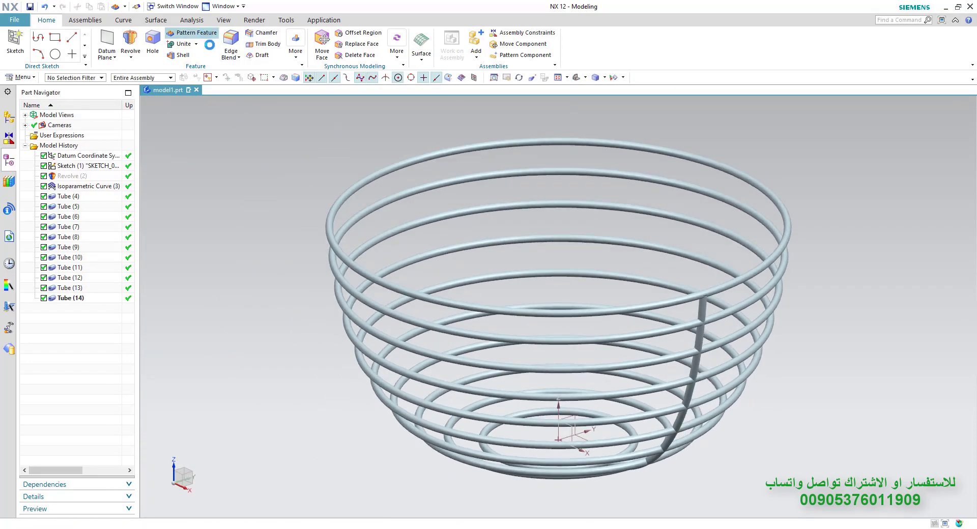
left_click(74, 299)
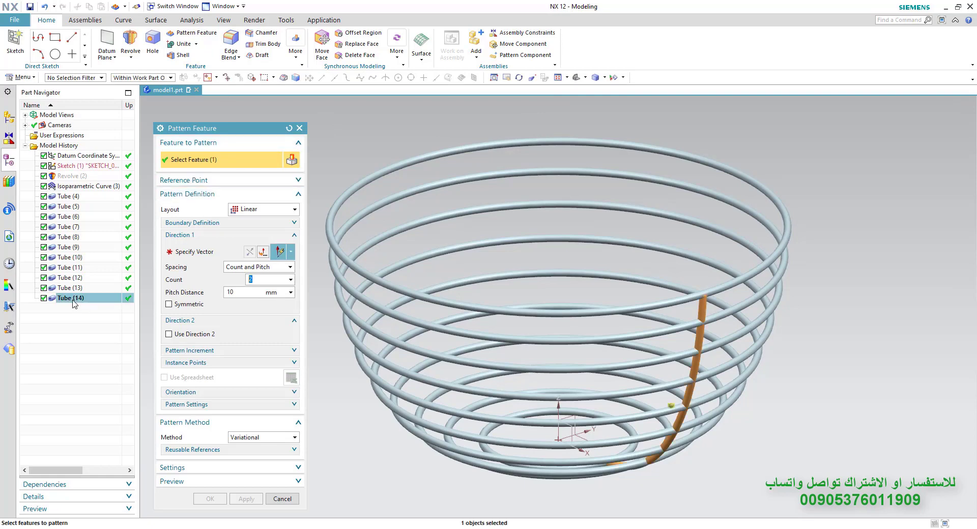
left_click(242, 210)
left_click(247, 233)
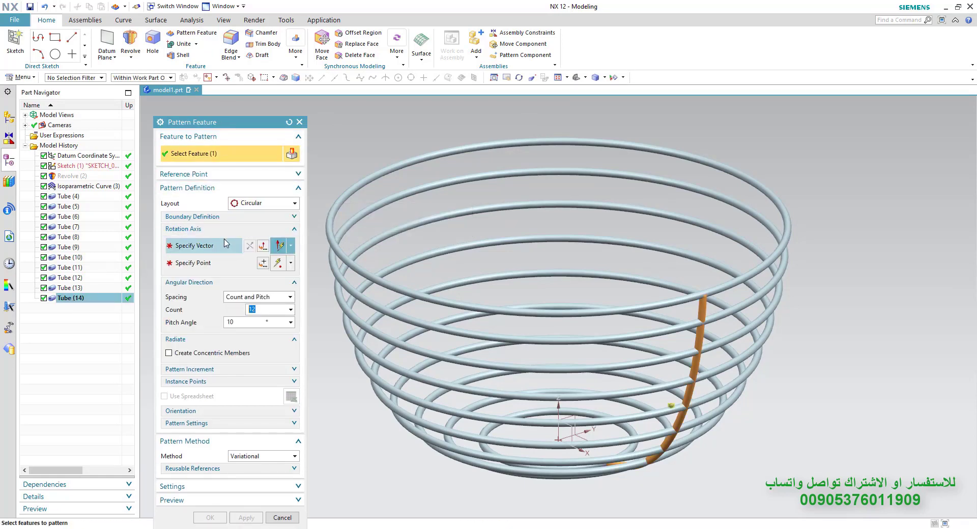
left_click(562, 284)
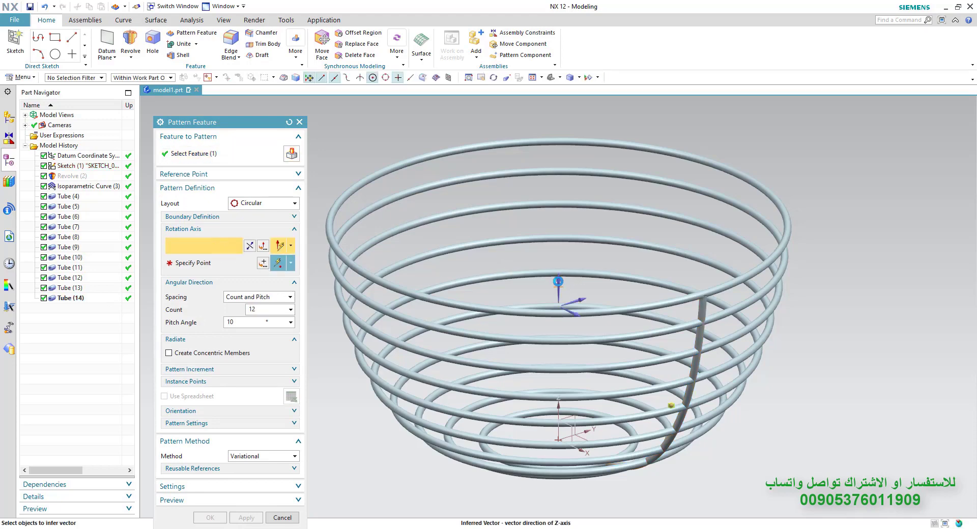
left_click(579, 314)
Step: Create the circular pattern with Count and Span spacing, a count of 50 and a 360° span angle
left_click(262, 298)
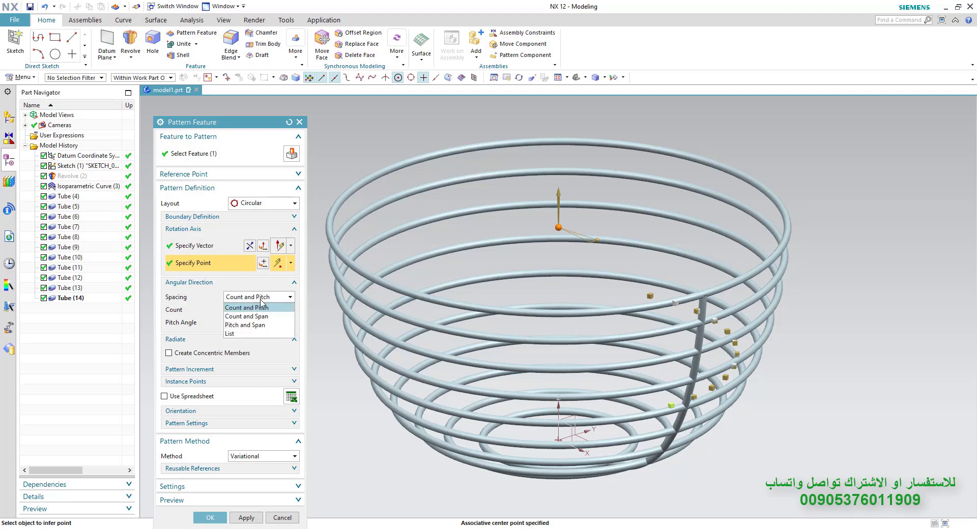
left_click(264, 308)
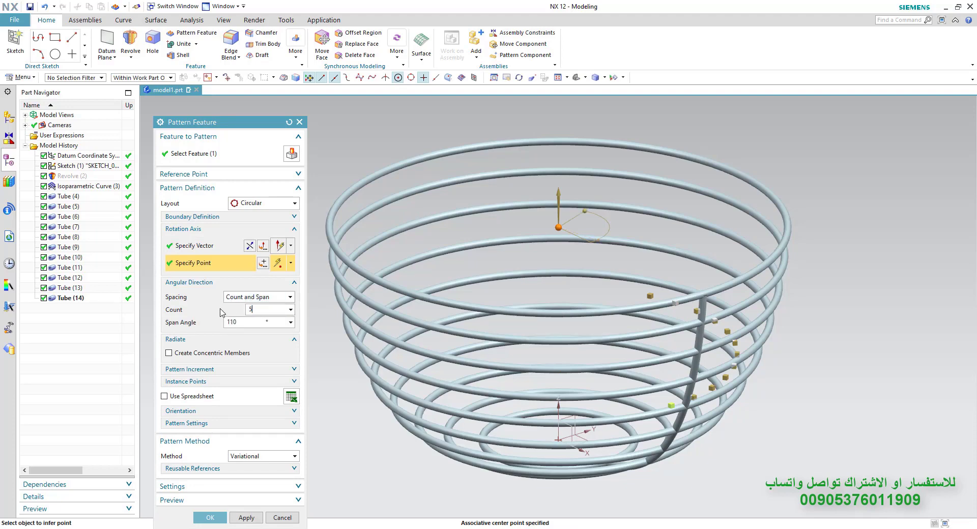
key("Tab")
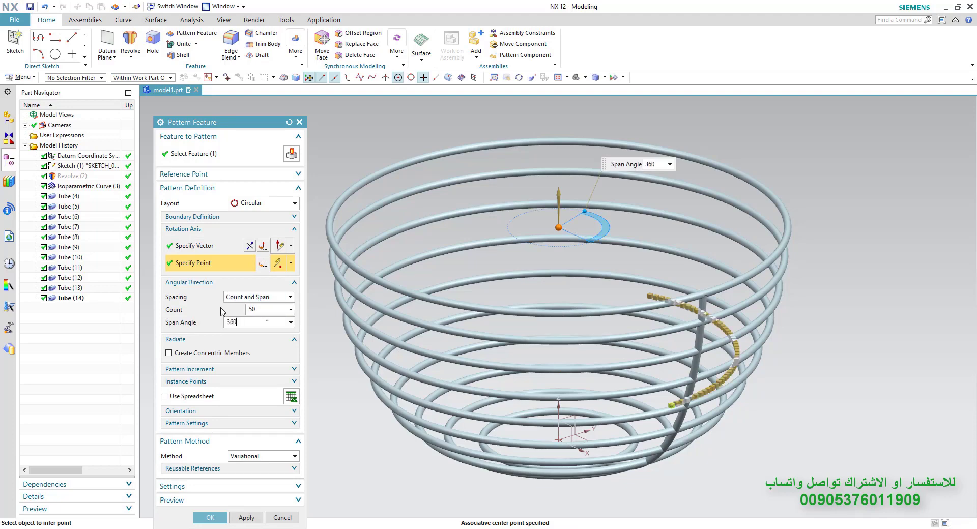
type("360")
key("Return")
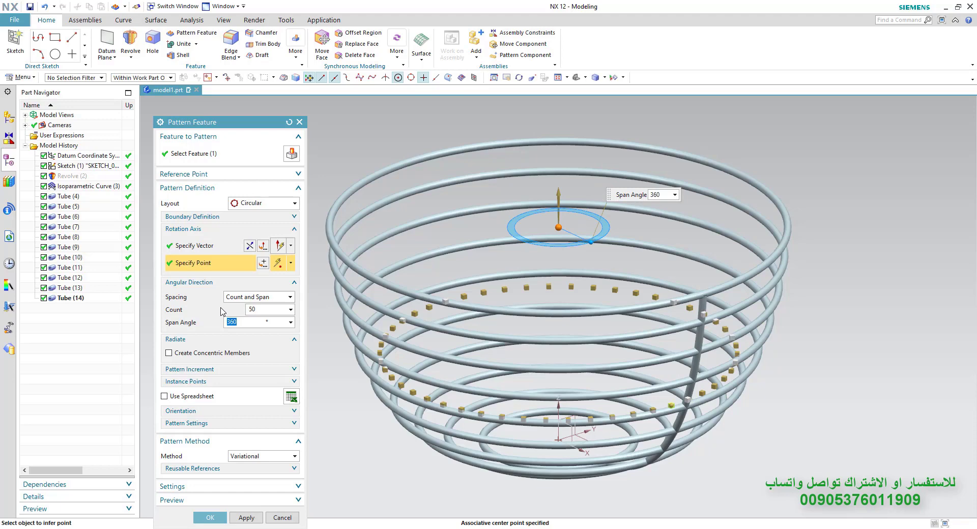
left_click(246, 500)
left_click(290, 492)
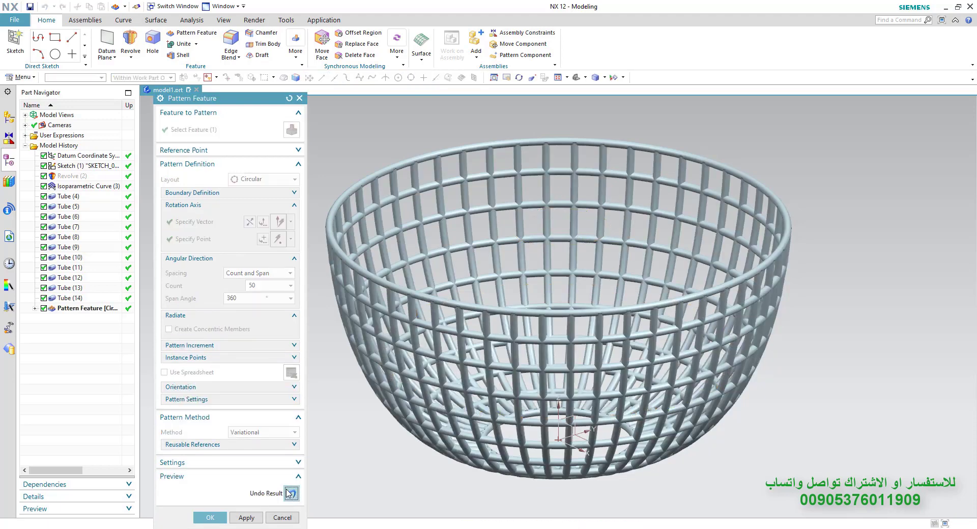
middle_click_drag(339, 436, 328, 455)
left_click(211, 518)
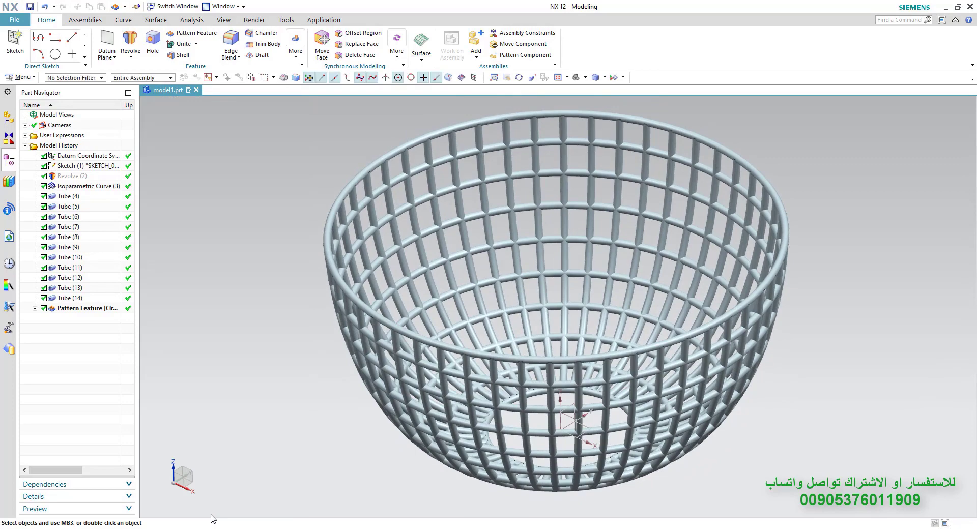
Step: Hide the datum coordinate system at the bowl's base and return to the isometric view
middle_click_drag(255, 507, 441, 454)
right_click_drag(559, 387, 549, 423)
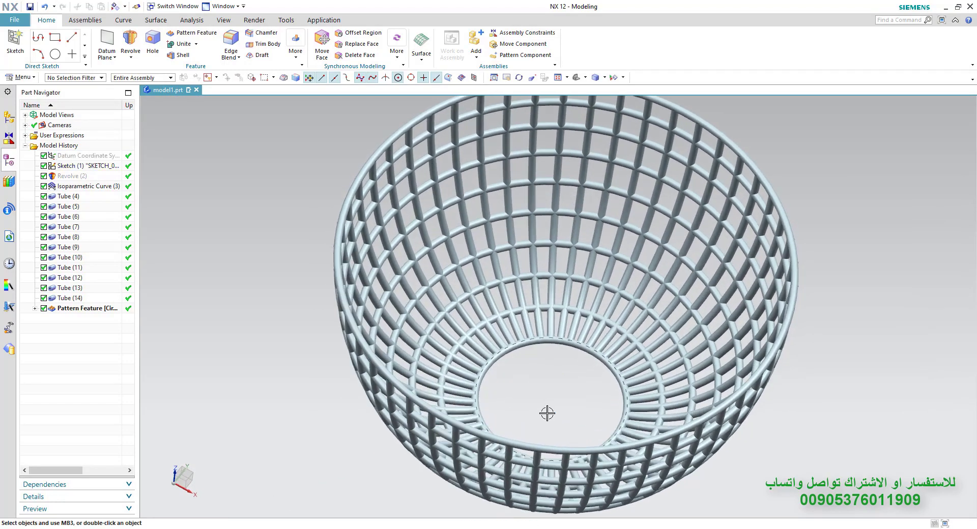
key("End")
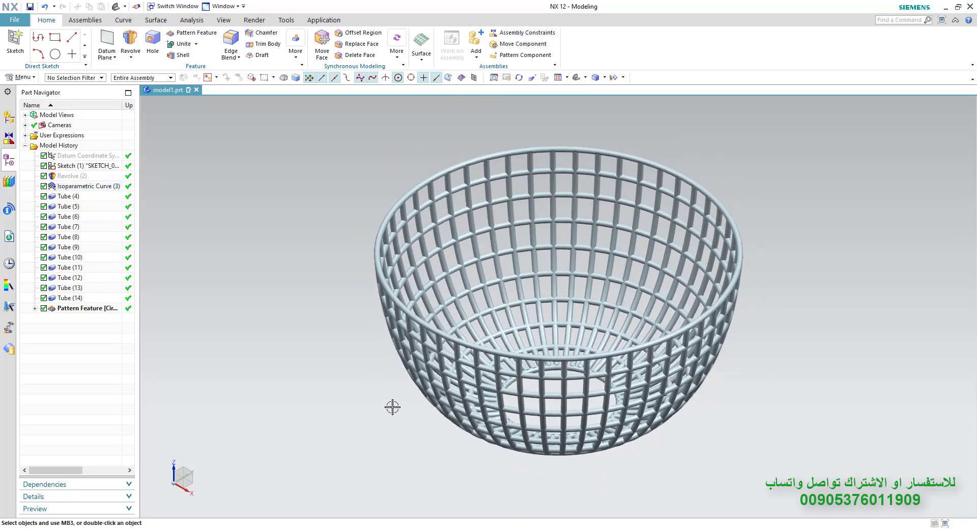
Step: Turn off Timestamp Order in the model history and check all the separate solid bodies of the wire bowl
right_click(65, 366)
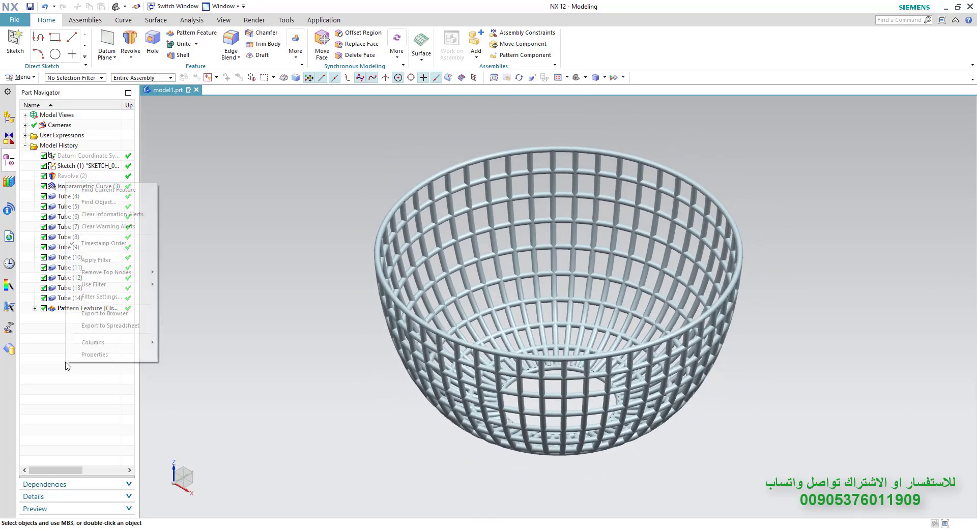
left_click(107, 243)
scroll(77, 227, "down", 3)
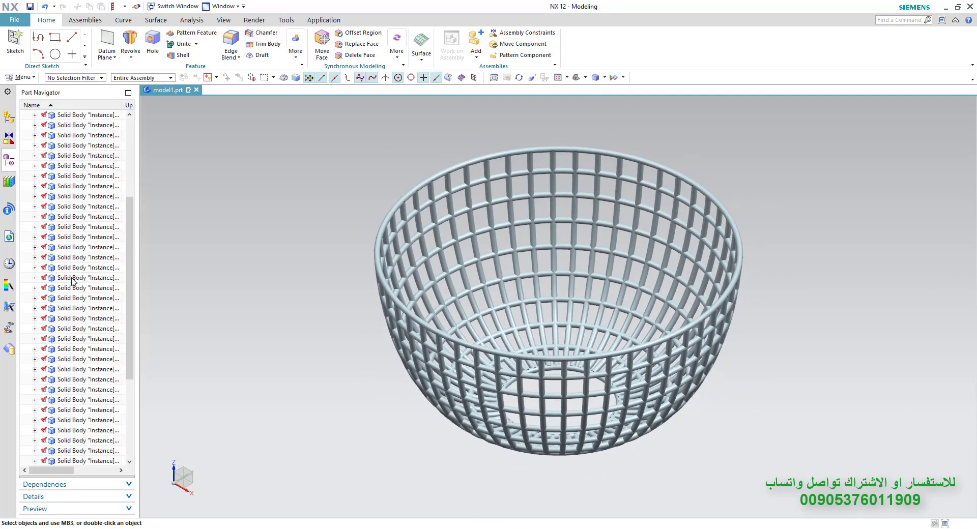
scroll(73, 280, "up", 5)
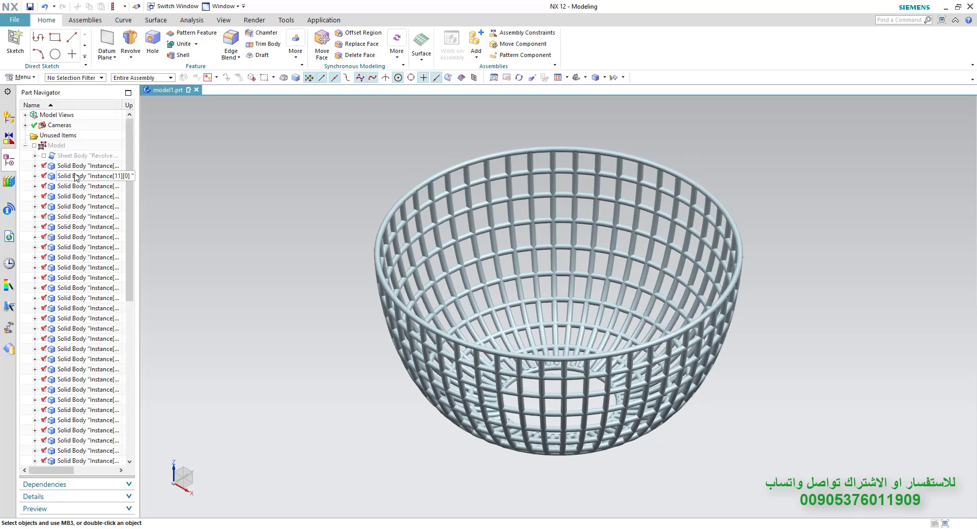
scroll(81, 213, "down", 10)
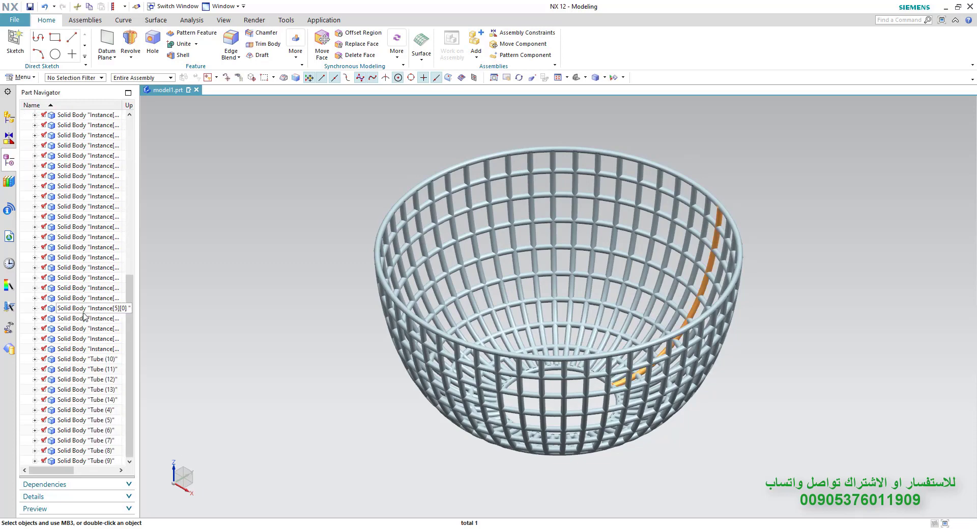
left_click(77, 461, "shift")
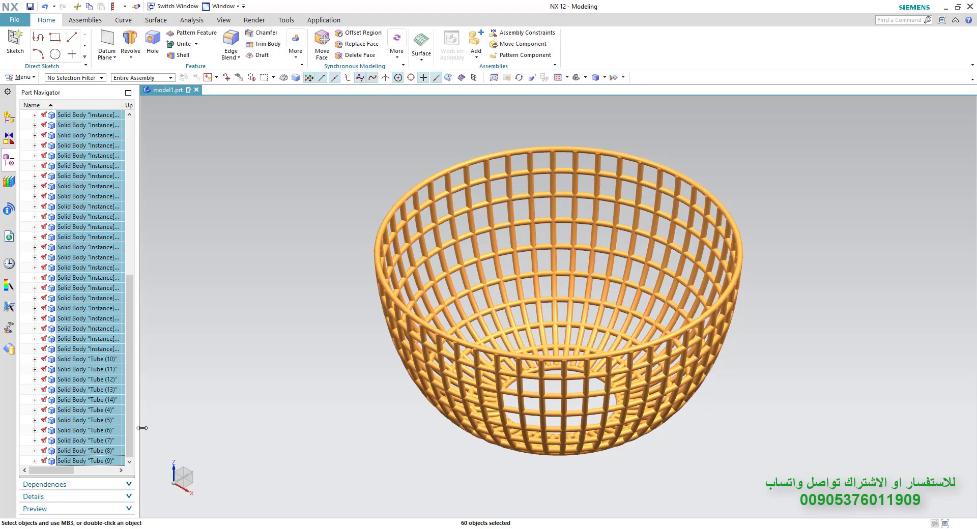
key("Escape")
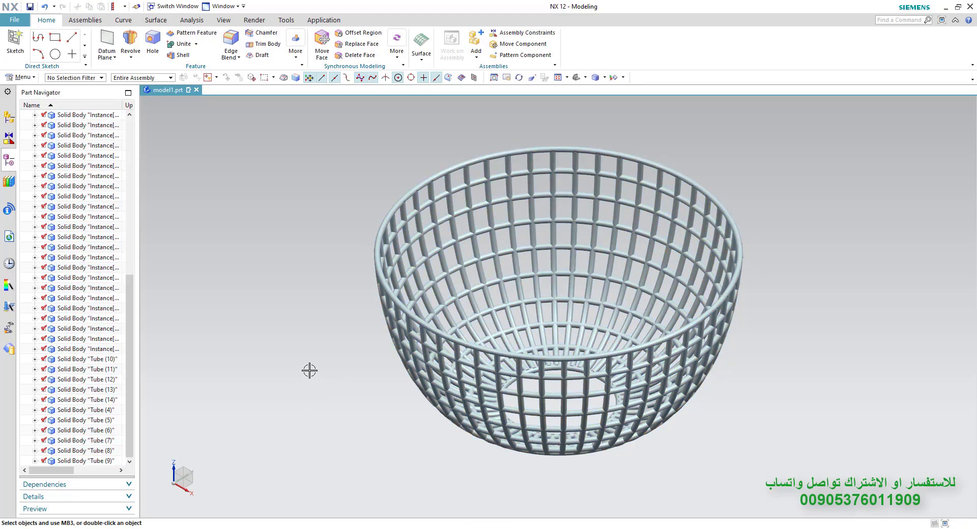
Step: Unite the innermost base ring tube, as target, with all the other ring and spline tubes as tool bodies
left_click(181, 44)
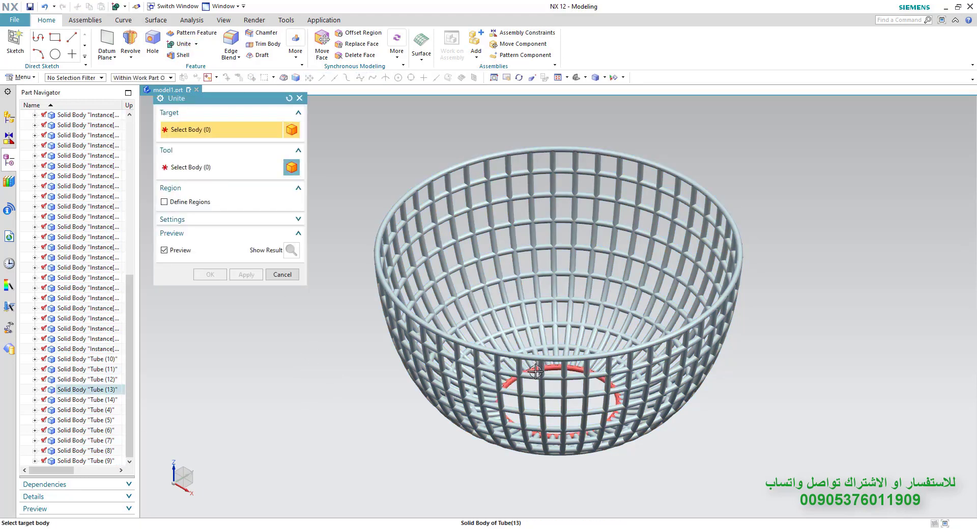
left_click(605, 426)
scroll(513, 378, "down", 1)
middle_click_drag(511, 374, 487, 334, "shift")
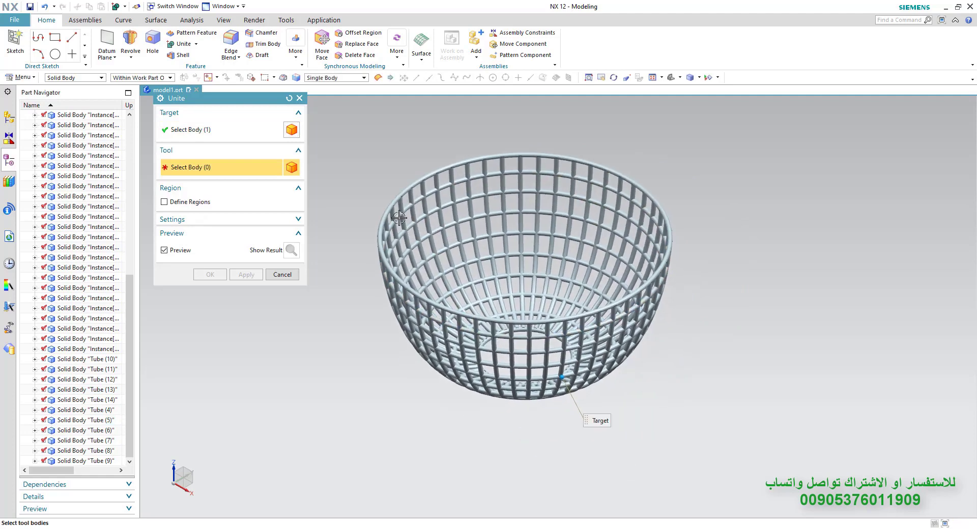
left_click_drag(365, 161, 369, 204)
left_click_drag(345, 120, 690, 419)
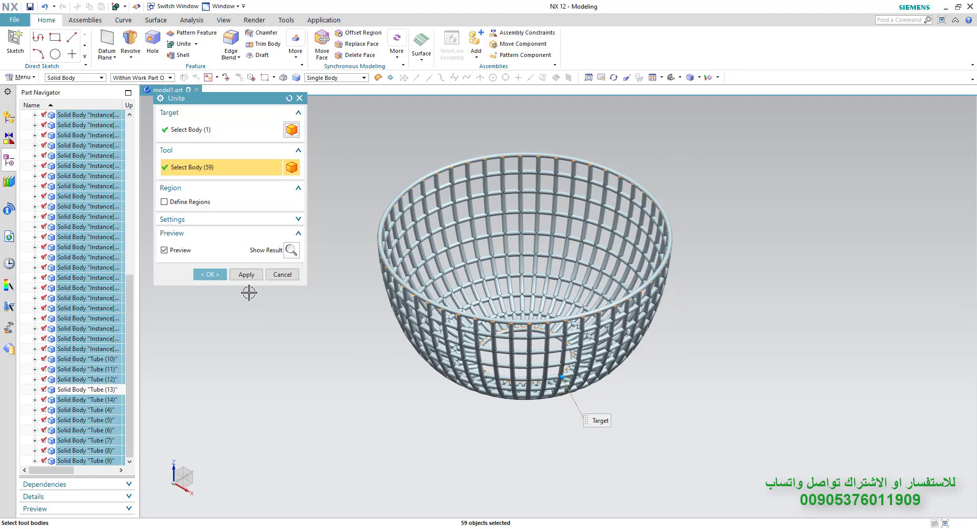
left_click(209, 274)
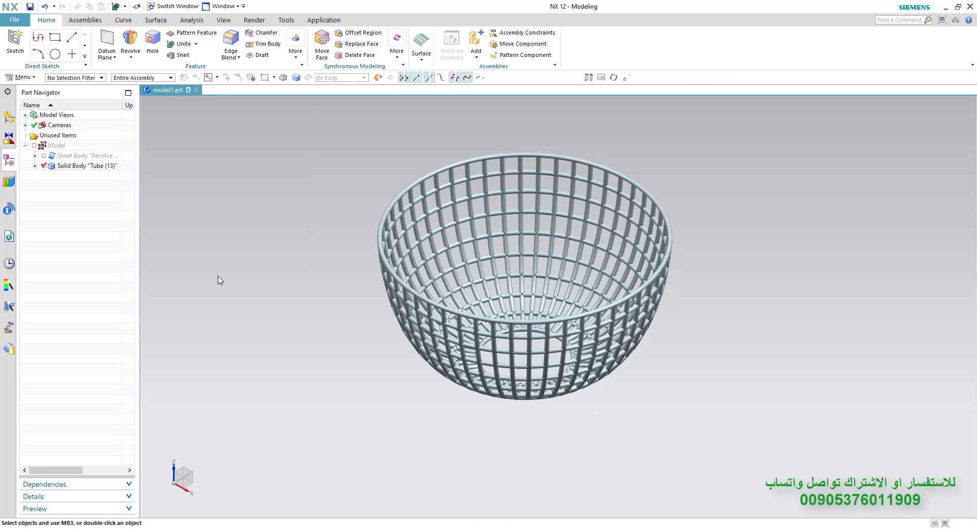
Step: Check the united solid and the revolved sheet in the body list and restore Timestamp Order
left_click(94, 167)
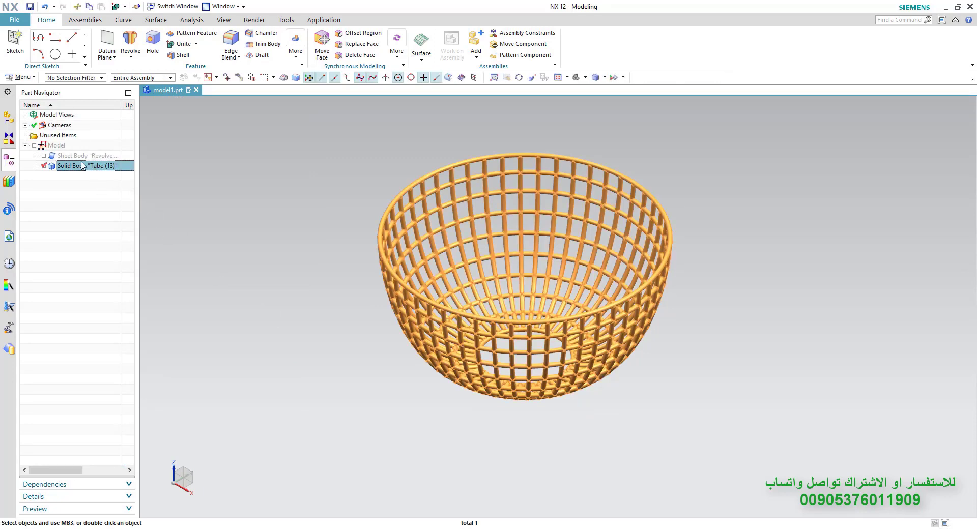
left_click(93, 158)
left_click(114, 226)
middle_click_drag(346, 264, 367, 280)
right_click(79, 236)
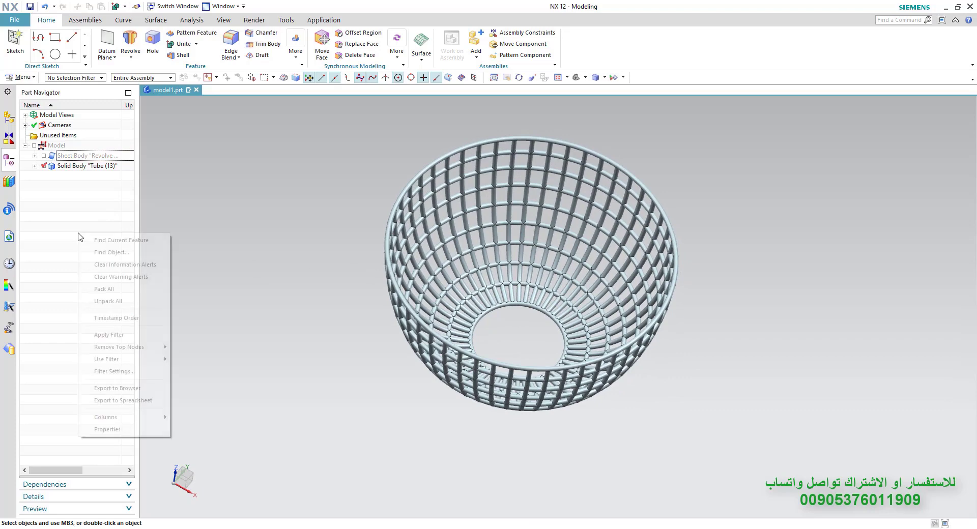
left_click(122, 318)
Step: Show the hidden revolved surface of the bowl
right_click(74, 175)
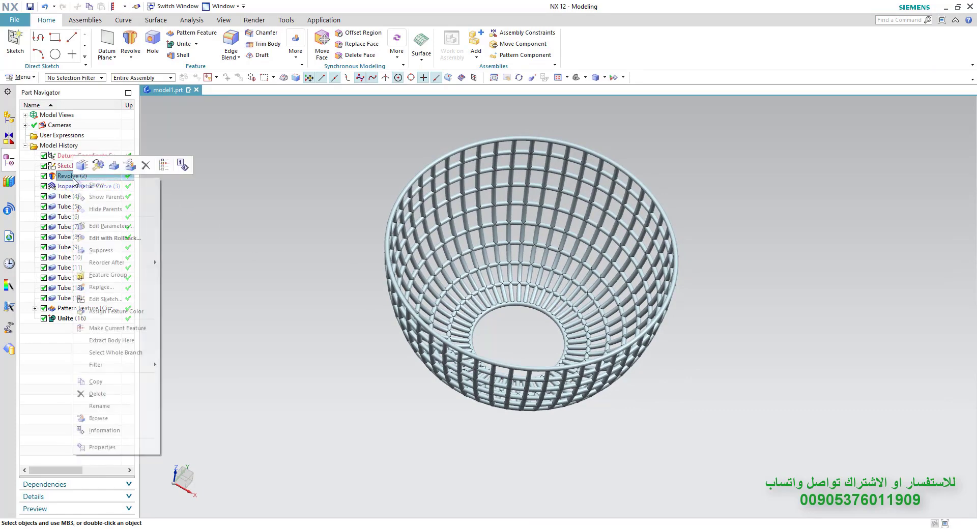
left_click(86, 183)
middle_click_drag(301, 276, 308, 266)
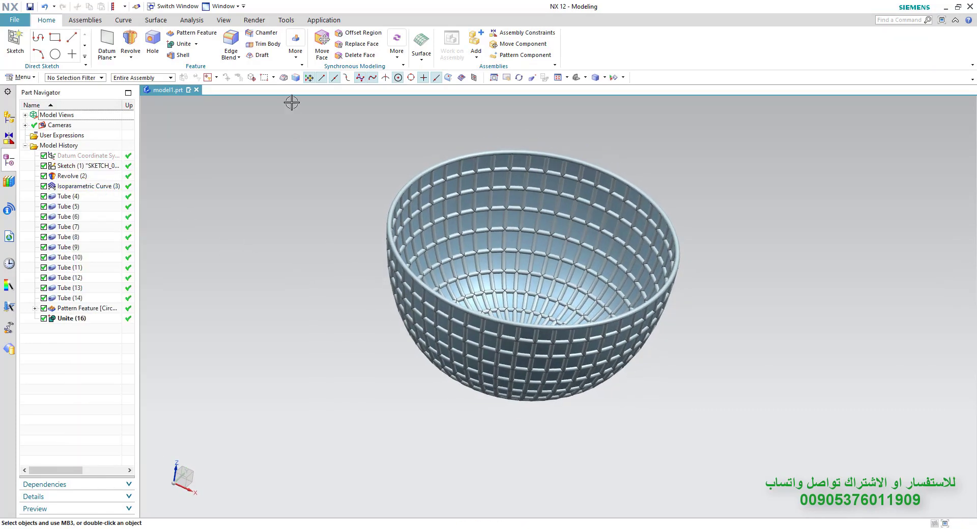
Step: Thicken the revolved bowl surface with Offset 1 of 1 mm and Offset 2 of -1 mm, with Boolean set to None
left_click(296, 45)
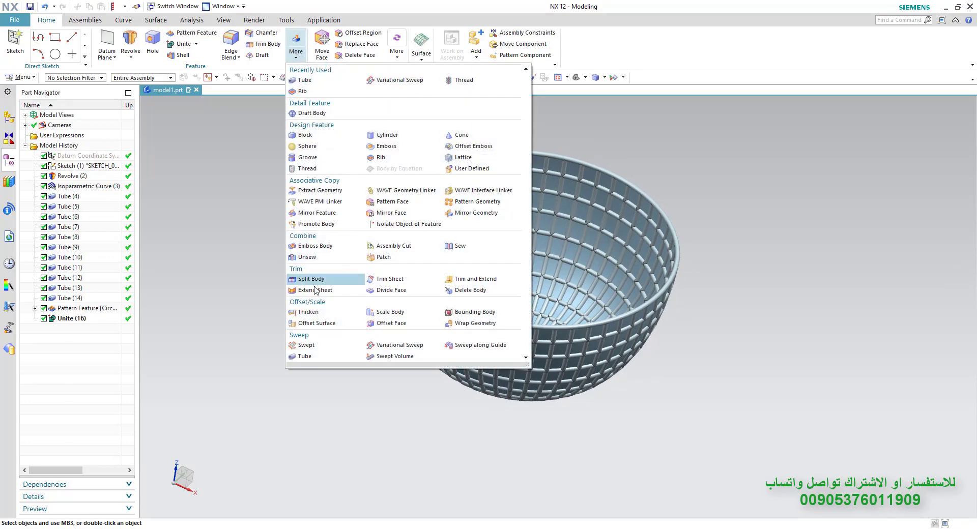
left_click(309, 312)
middle_click_drag(322, 301, 413, 256)
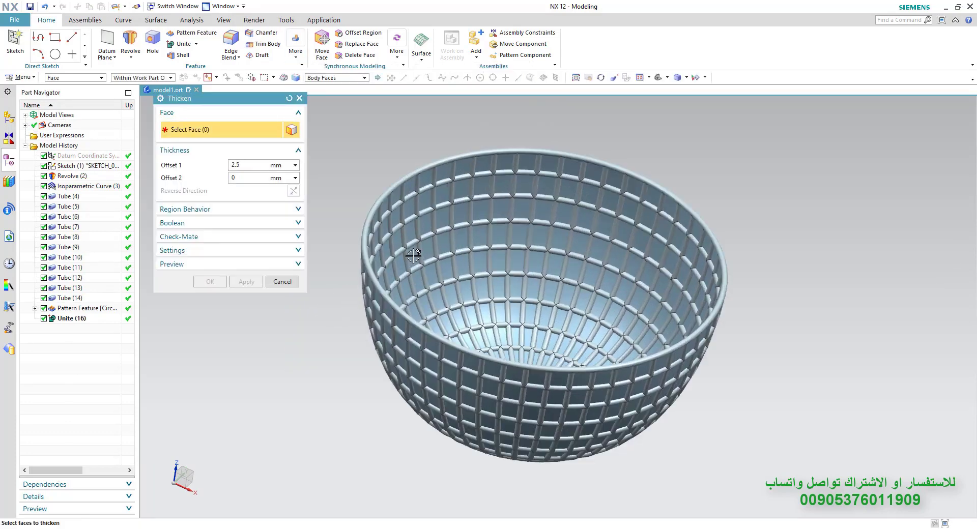
scroll(413, 256, "up", 2)
left_click(431, 246)
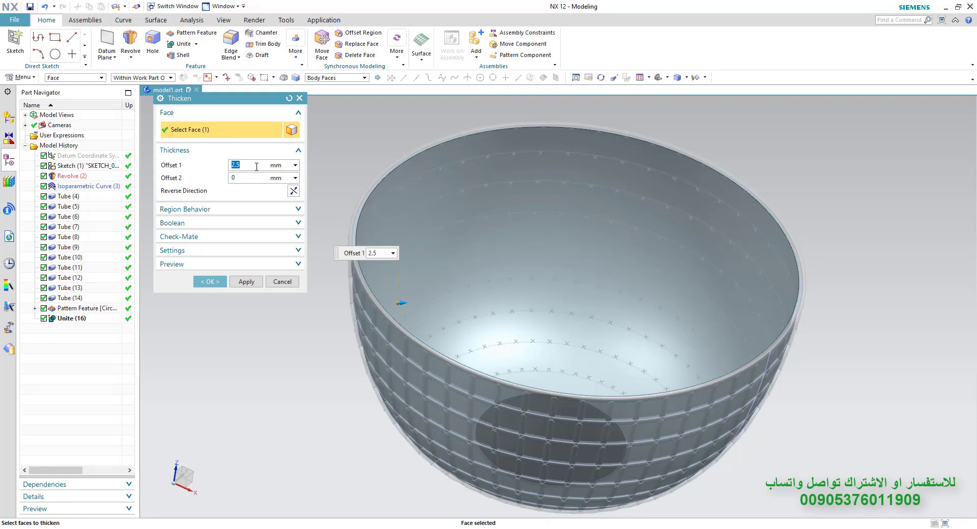
key("Tab")
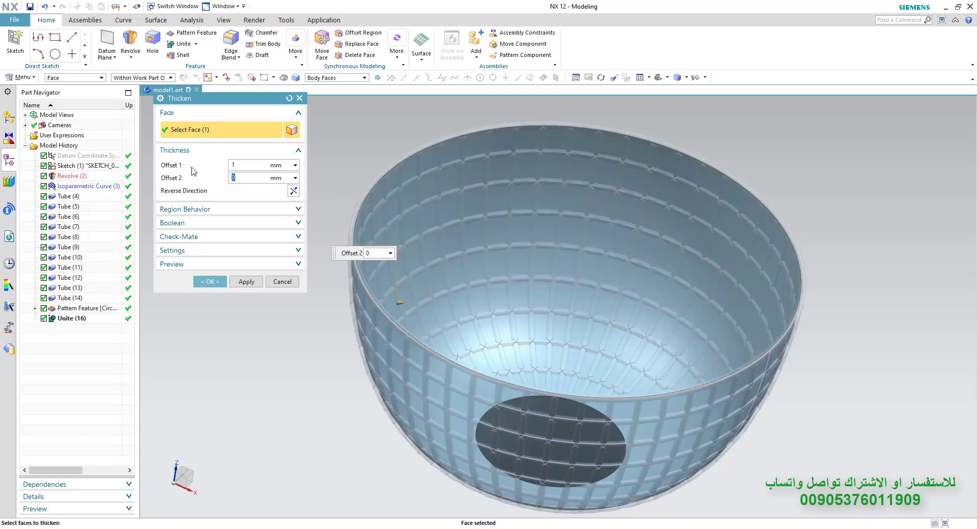
key("Return")
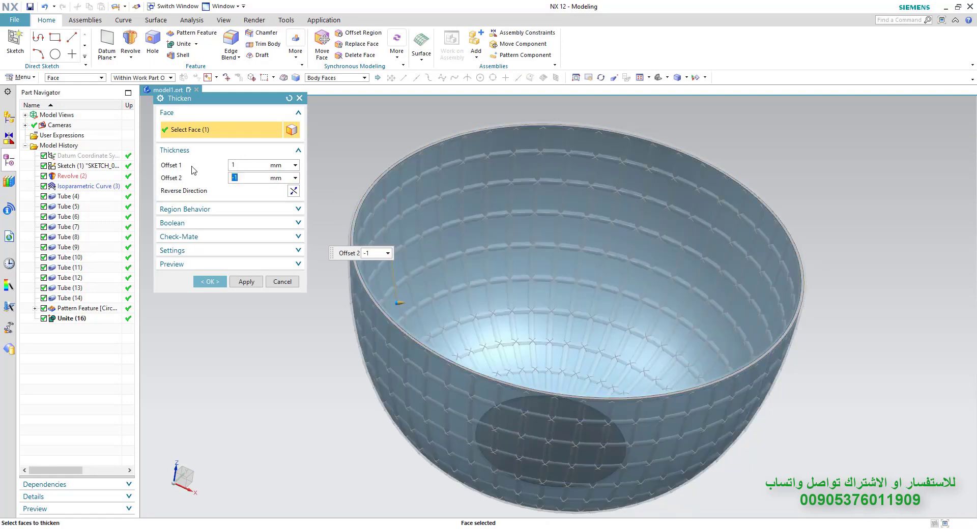
left_click(268, 226)
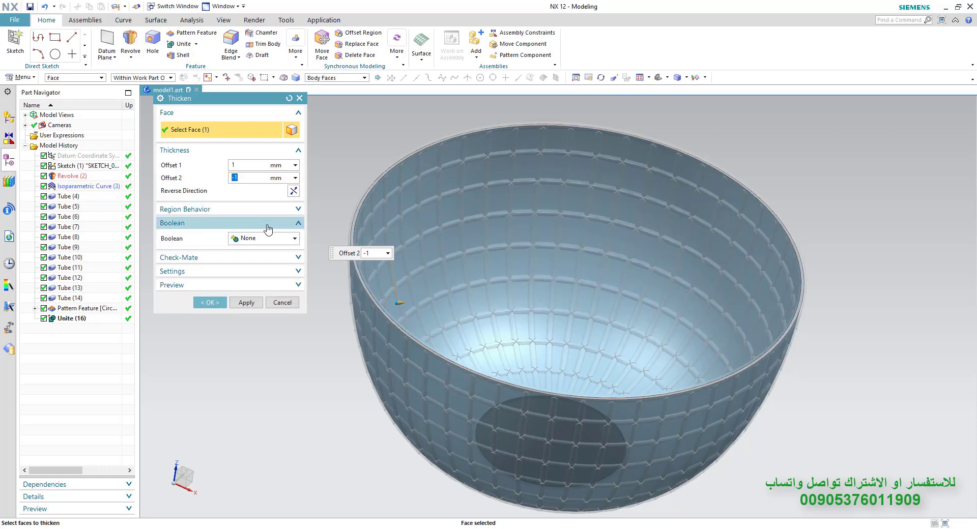
left_click(257, 239)
left_click(254, 246)
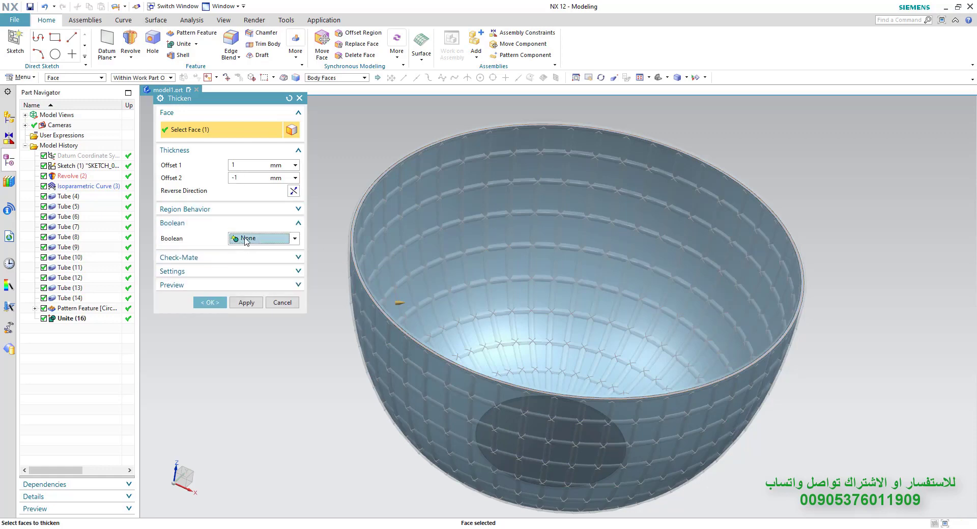
left_click(213, 303)
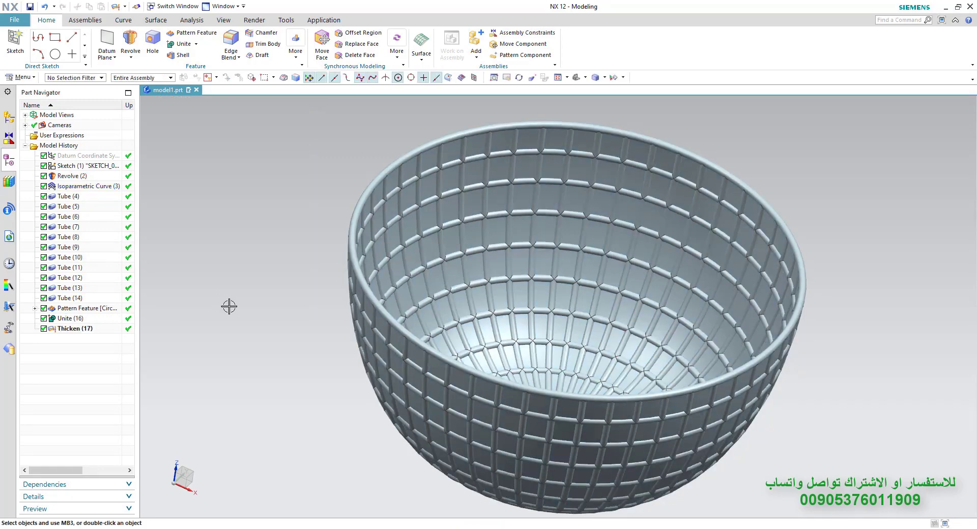
Step: Intersect the thickened bowl shell, as target, with the united ring and spline tube lattice as tool body
middle_click_drag(317, 336, 308, 323)
left_click(183, 45)
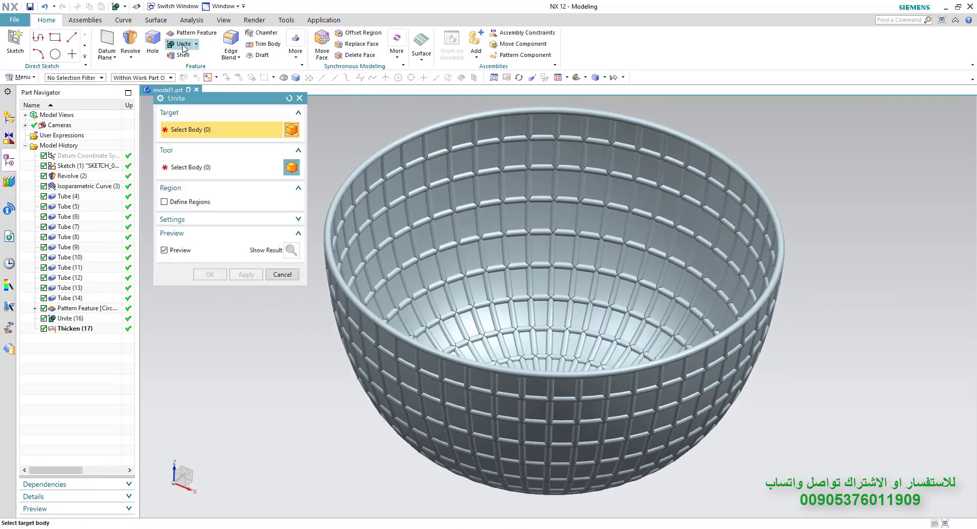
key("Escape")
left_click(196, 44)
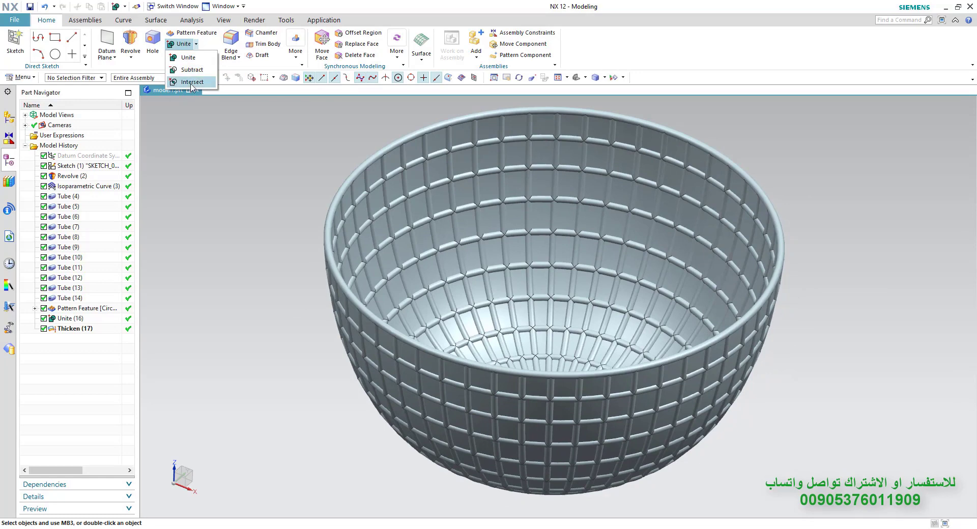
left_click(192, 83)
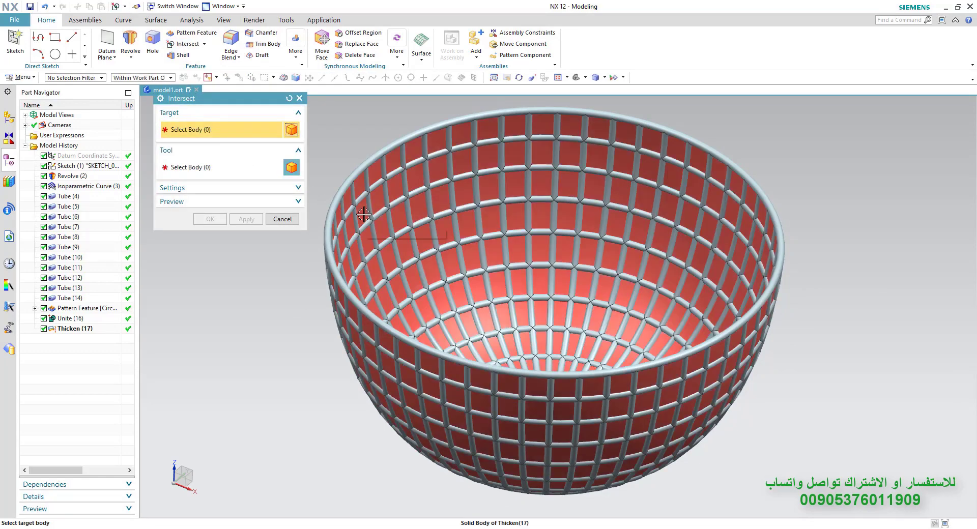
left_click(363, 213)
left_click(355, 210)
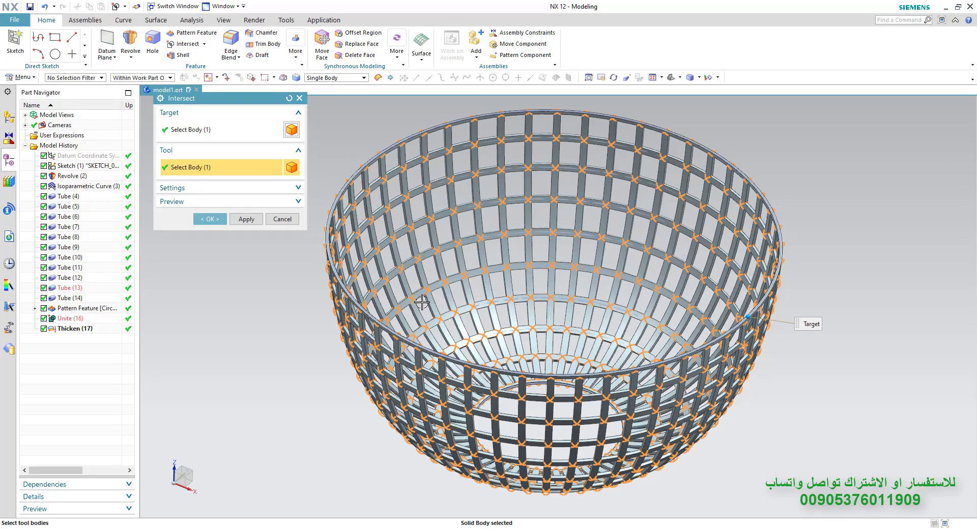
middle_click_drag(422, 303, 409, 314)
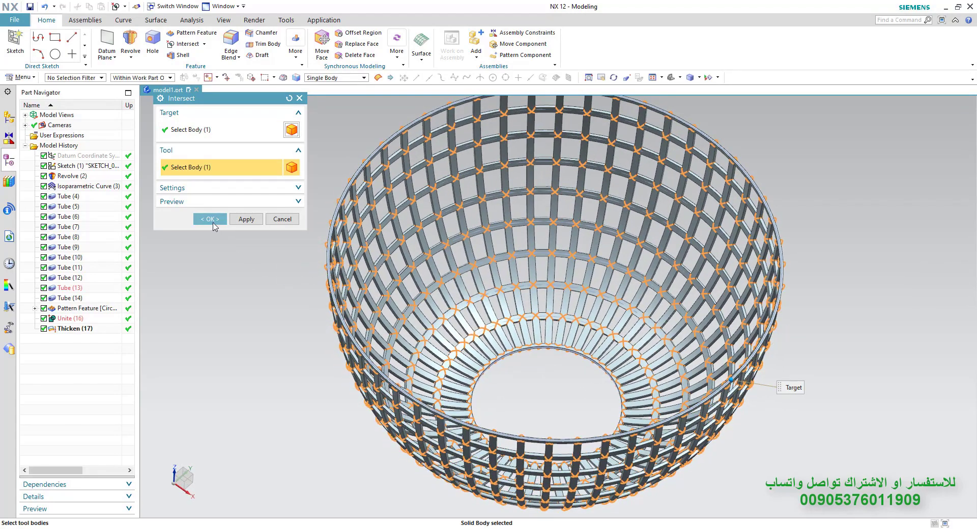
left_click(213, 220)
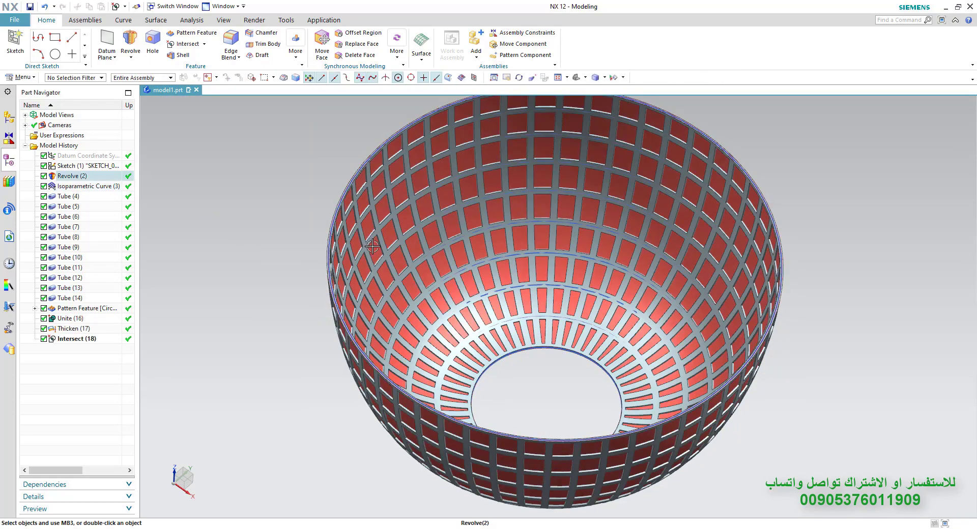
Step: Hide the revolved bowl surface and the isoparametric curves, leaving the intersected lattice body shown
left_click(77, 176)
key("ctrl+b")
middle_click_drag(306, 305, 316, 287)
left_click(379, 146)
key("ctrl+b")
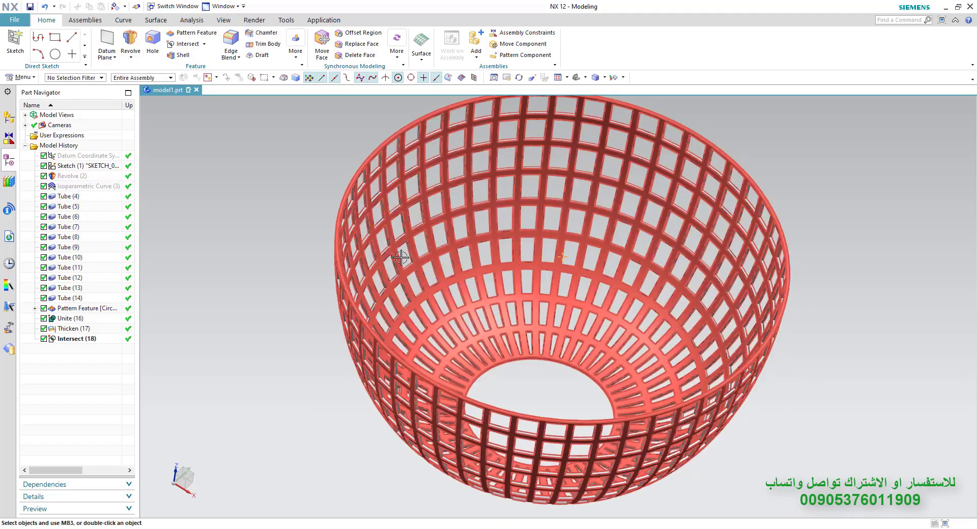
Step: Hide the profile sketch of the bowl
middle_click_drag(527, 362, 522, 320)
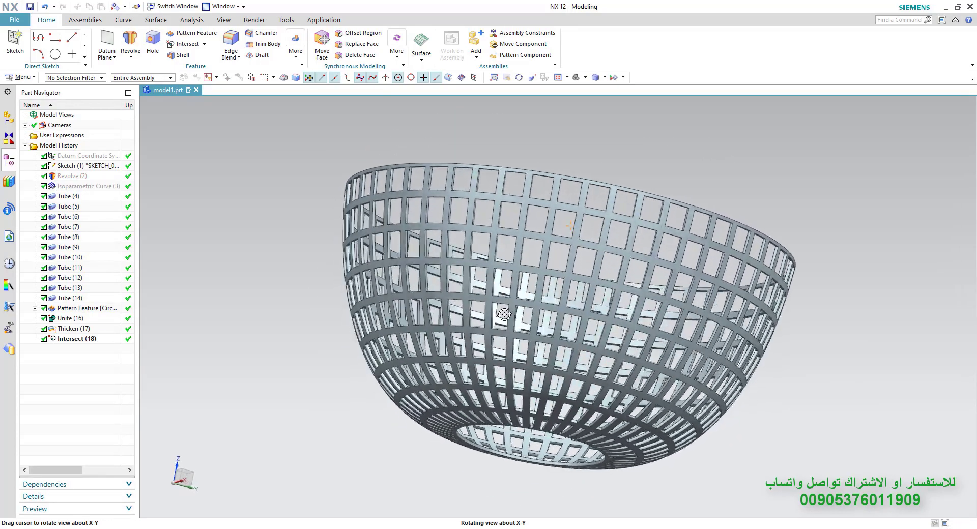
middle_click_drag(462, 330, 357, 262)
right_click(104, 168)
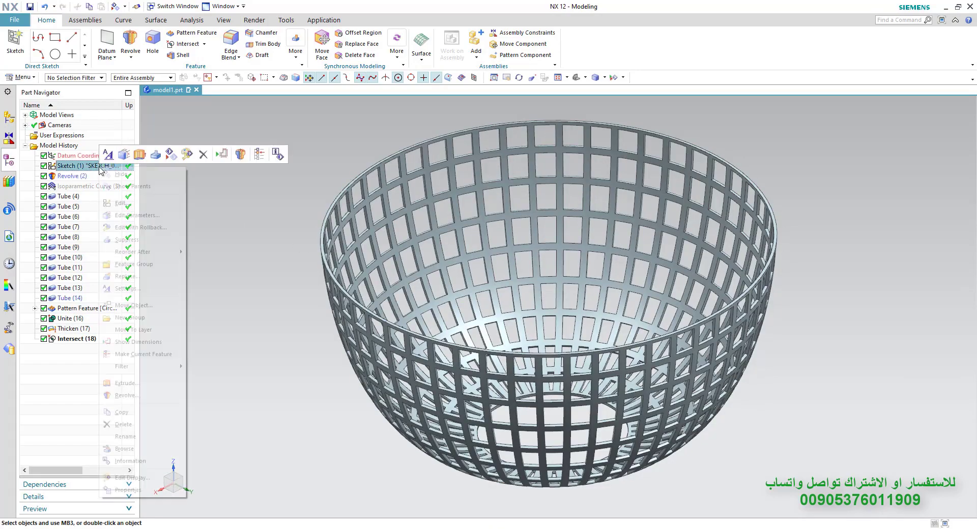
left_click(115, 181)
middle_click_drag(238, 273, 258, 268)
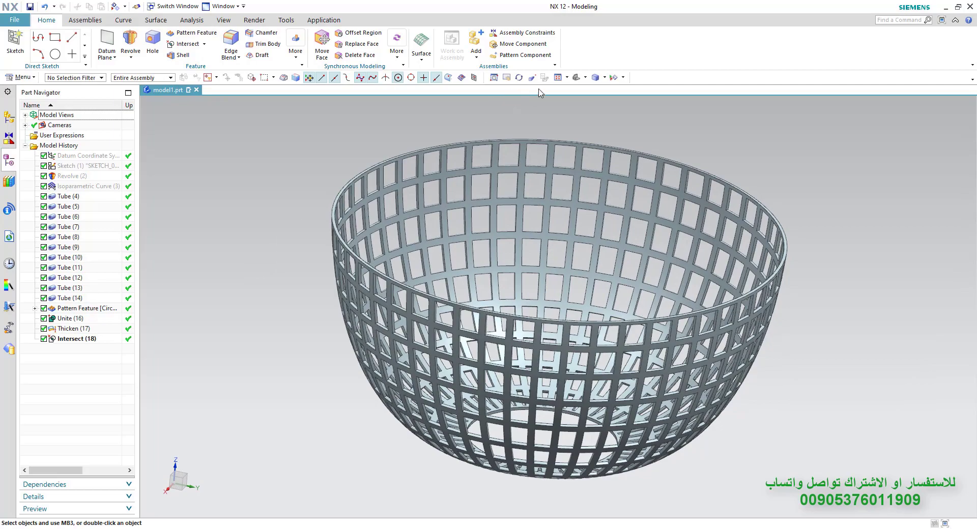
Step: Turn on True Shading for the display of the lattice bowl
mouse_move(535, 138)
middle_mouse_down()
mouse_move(534, 175)
mouse_move(532, 155)
middle_mouse_up()
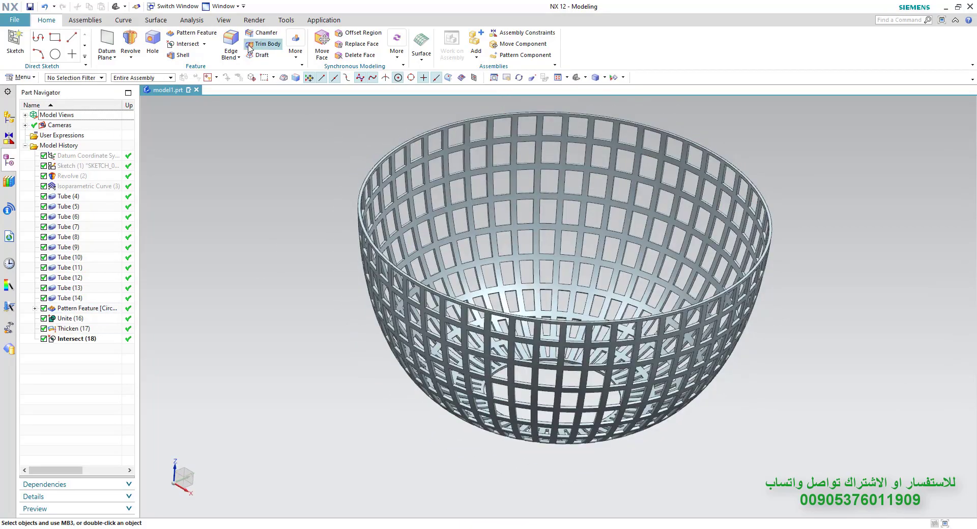
left_click(224, 21)
left_click(489, 44)
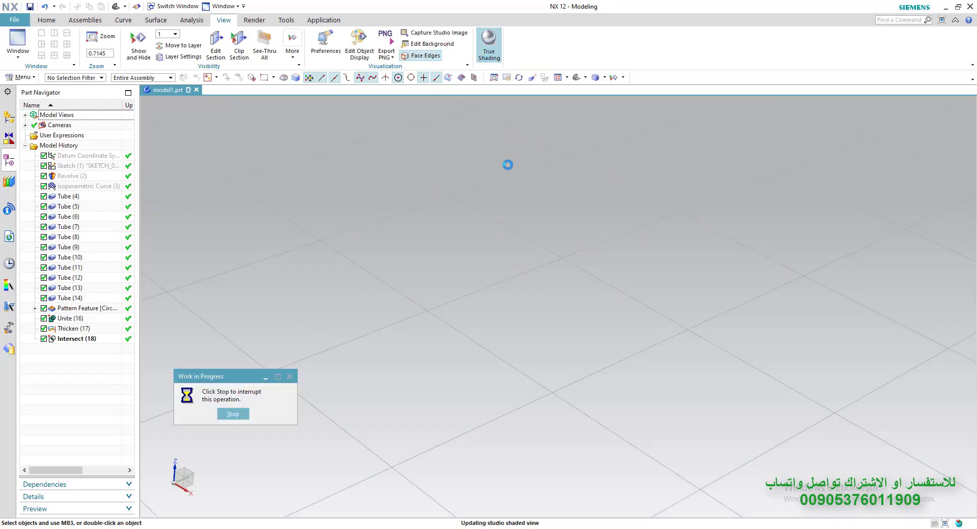
mouse_move(524, 190)
middle_mouse_down()
mouse_move(508, 191)
mouse_move(519, 202)
middle_mouse_up()
Step: Try a blue and a red global material on the lattice bowl
left_click(523, 41)
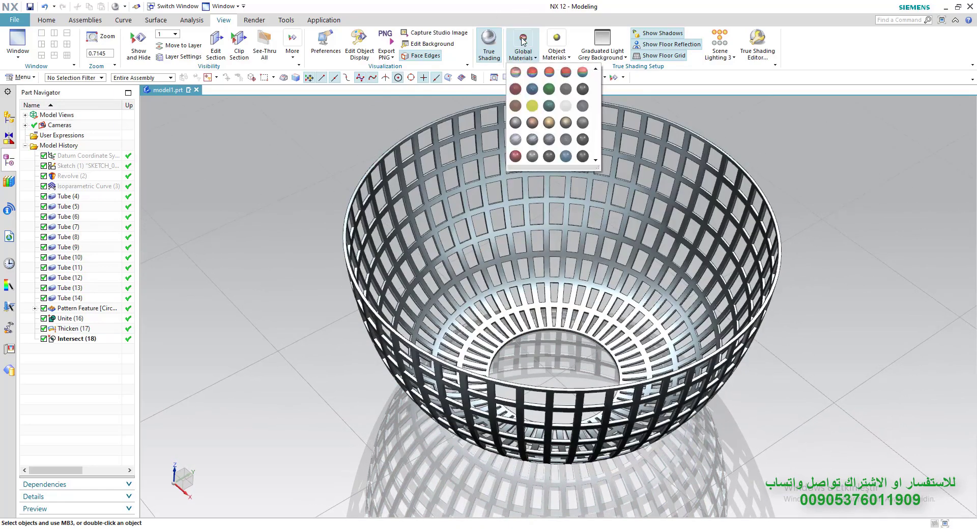
left_click(565, 156)
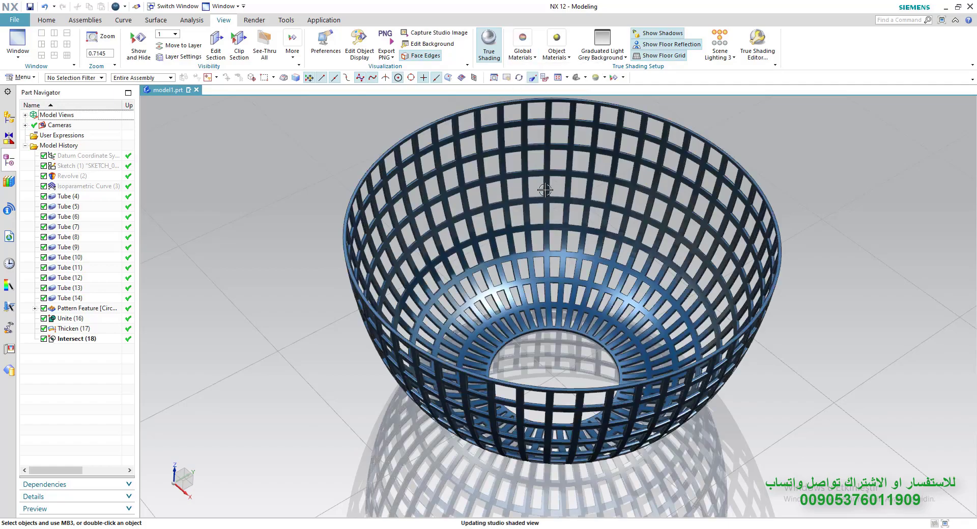
middle_click_drag(534, 188, 522, 224)
left_click(524, 57)
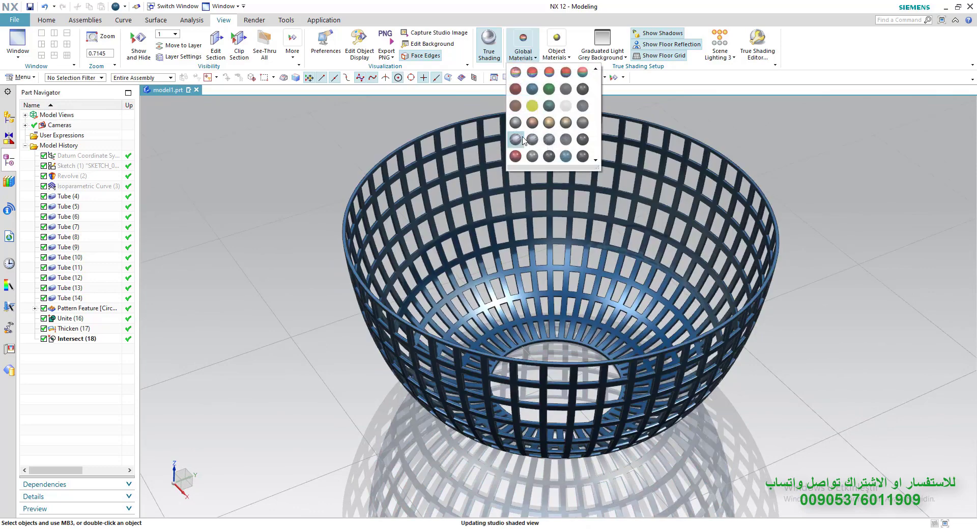
left_click(516, 157)
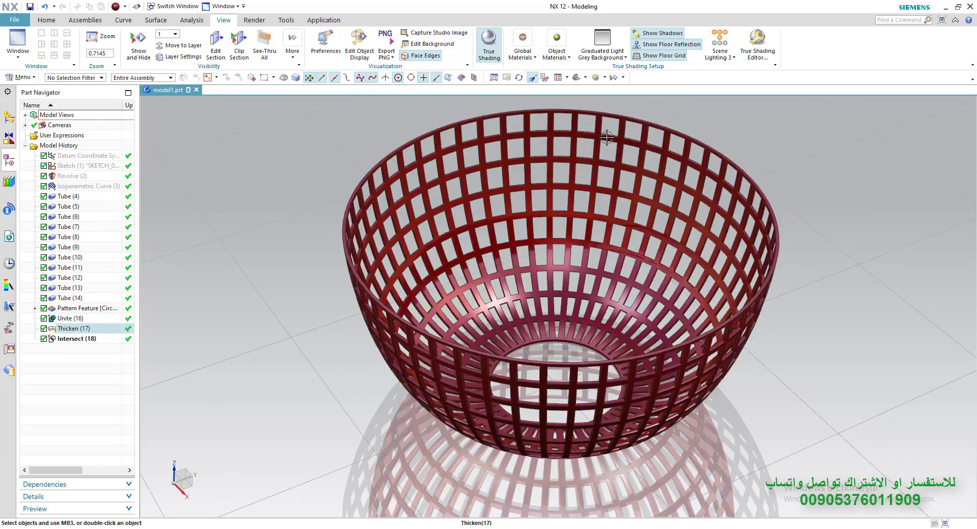
Step: Apply a shiny silver metallic global material to the lattice bowl
left_click(520, 59)
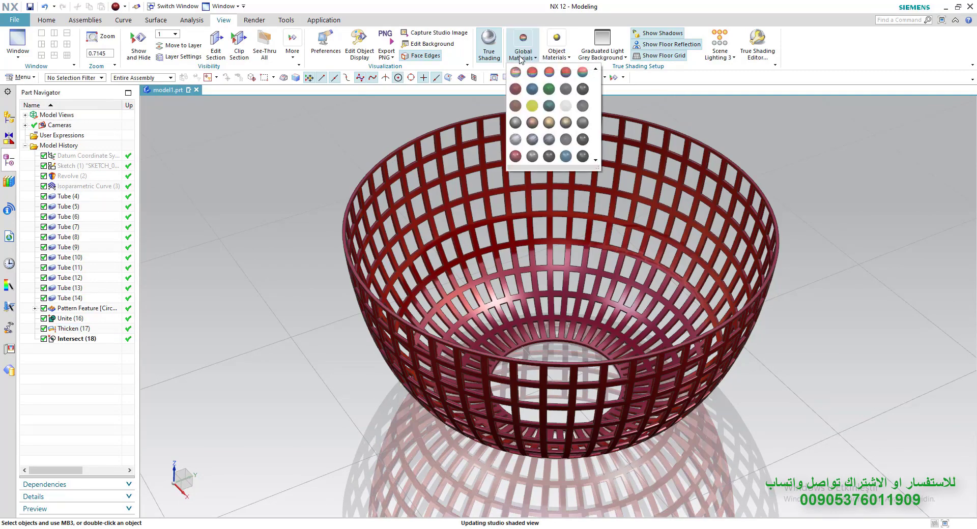
left_click(516, 141)
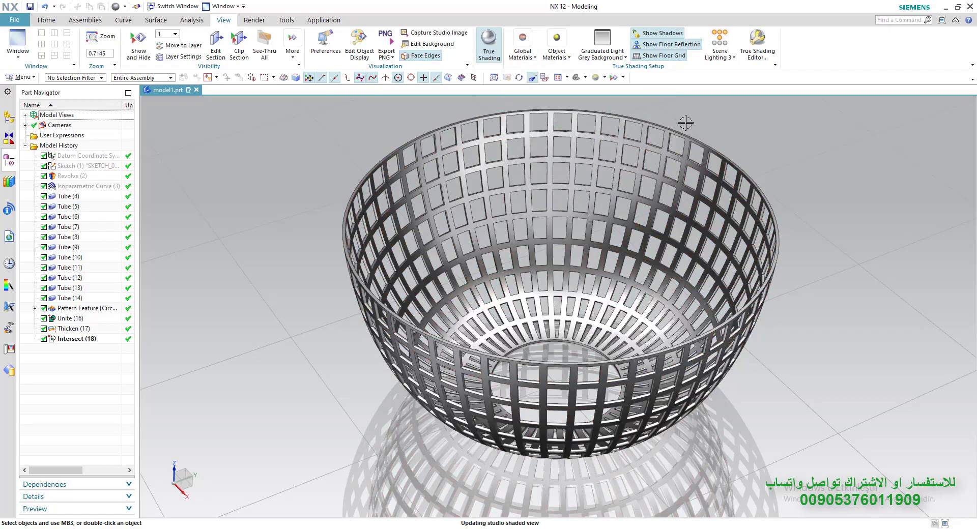
mouse_move(688, 122)
middle_mouse_down()
mouse_move(700, 138)
mouse_move(689, 108)
middle_mouse_up()
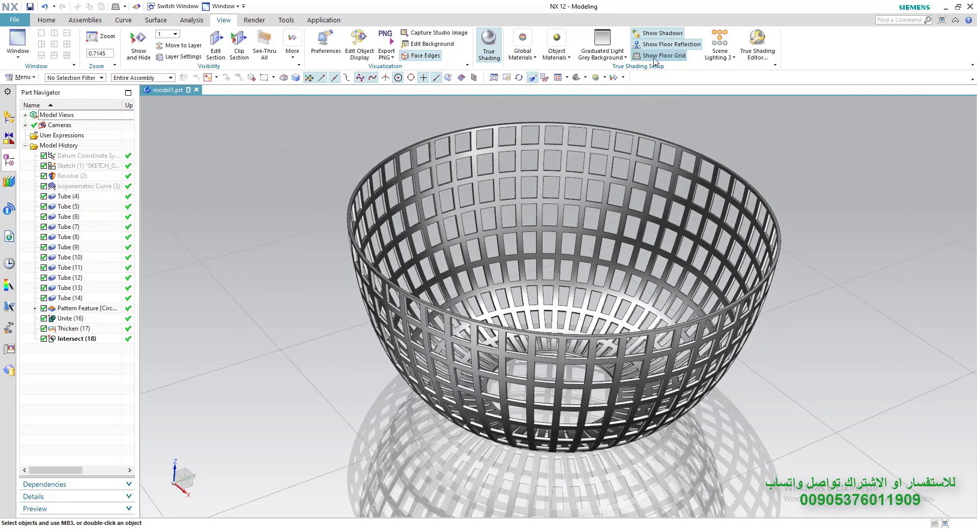